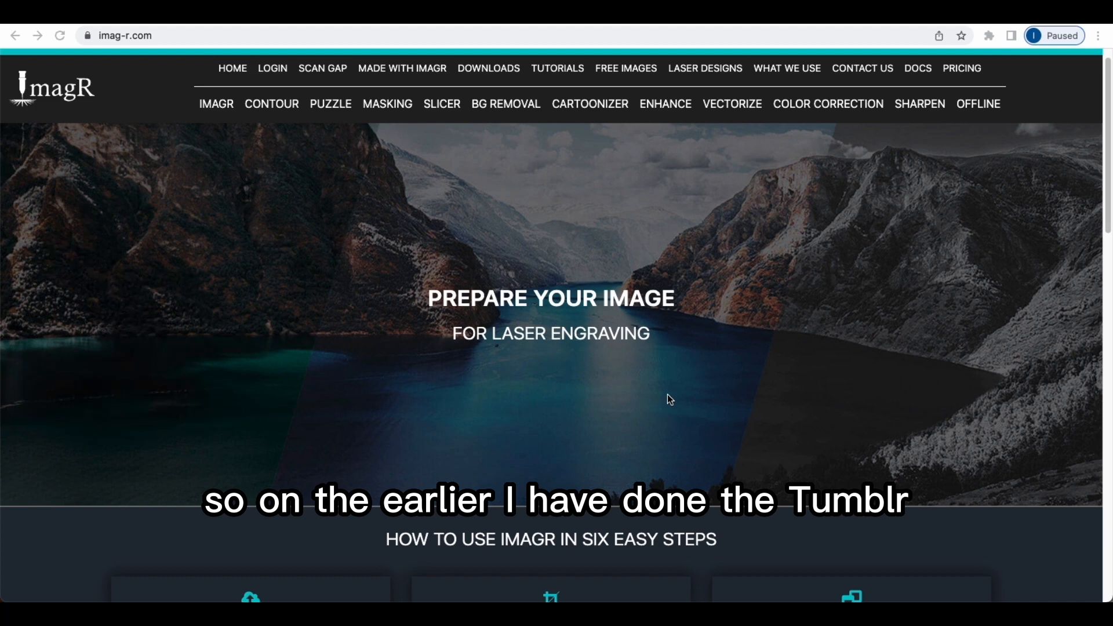
Look through the ImagR home page down to the uploaded family photo and its editing tools.
{"action": "scroll", "coordinate": [669, 400], "scroll_direction": "down", "scroll_amount": 5}
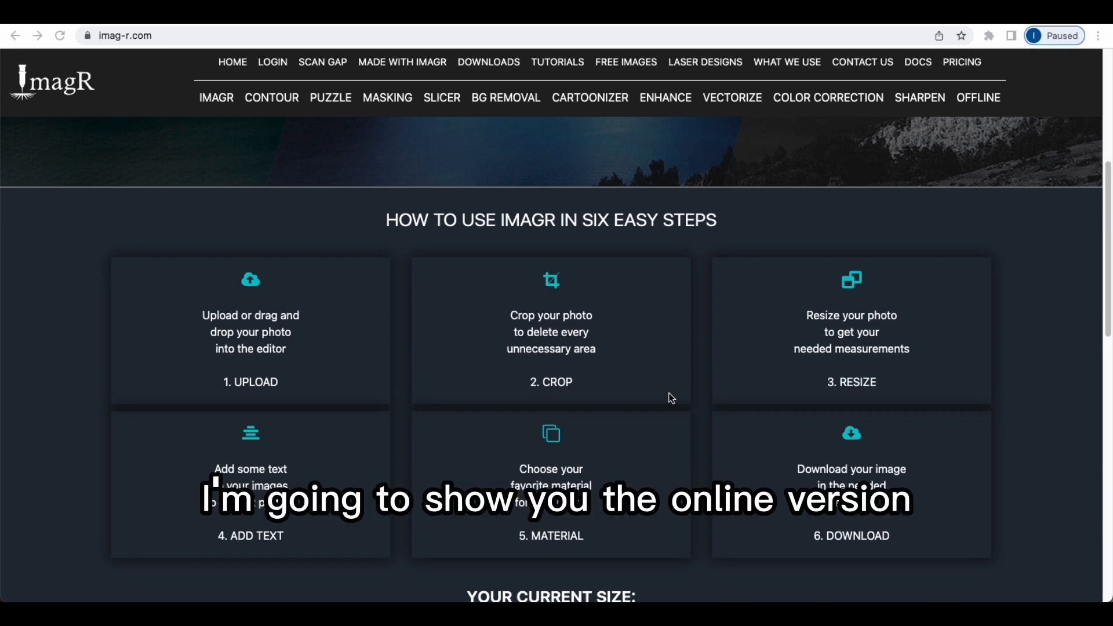
{"action": "scroll", "coordinate": [672, 400], "scroll_direction": "down", "scroll_amount": 1}
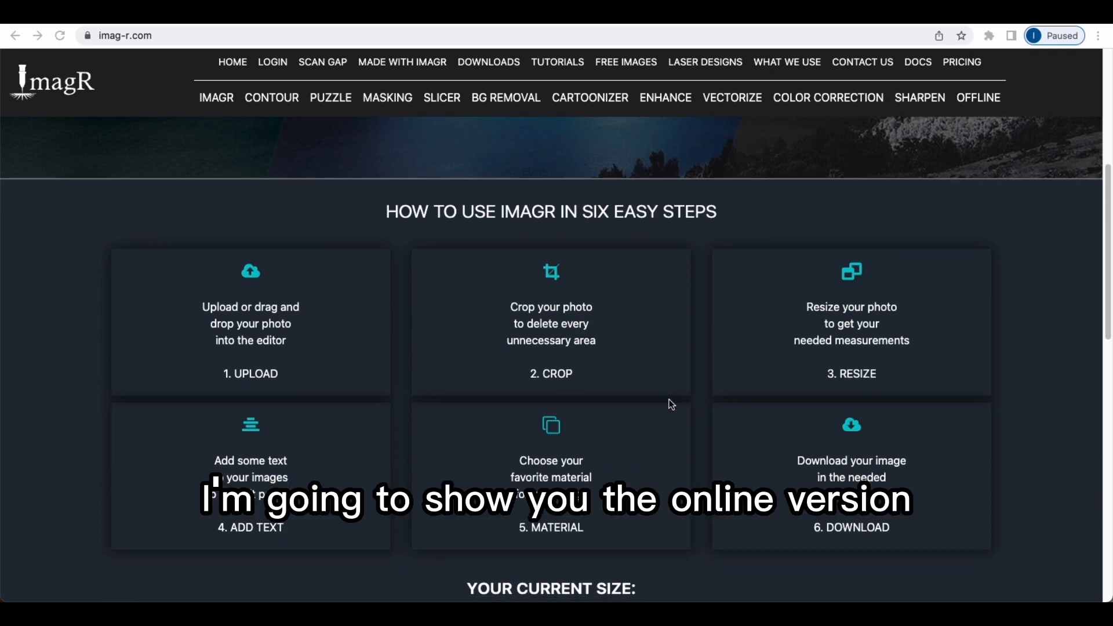
{"action": "scroll", "coordinate": [671, 405], "scroll_direction": "down", "scroll_amount": 1}
{"action": "scroll", "coordinate": [669, 405], "scroll_direction": "down", "scroll_amount": 5}
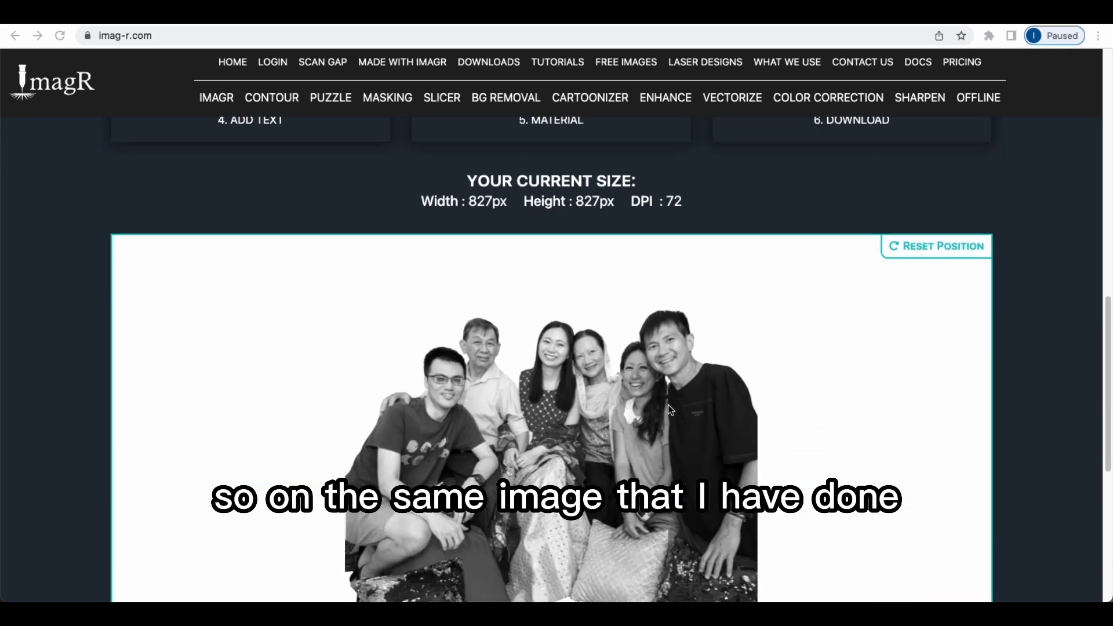
{"action": "scroll", "coordinate": [671, 410], "scroll_direction": "down", "scroll_amount": 1}
{"action": "scroll", "coordinate": [660, 425], "scroll_direction": "down", "scroll_amount": 1}
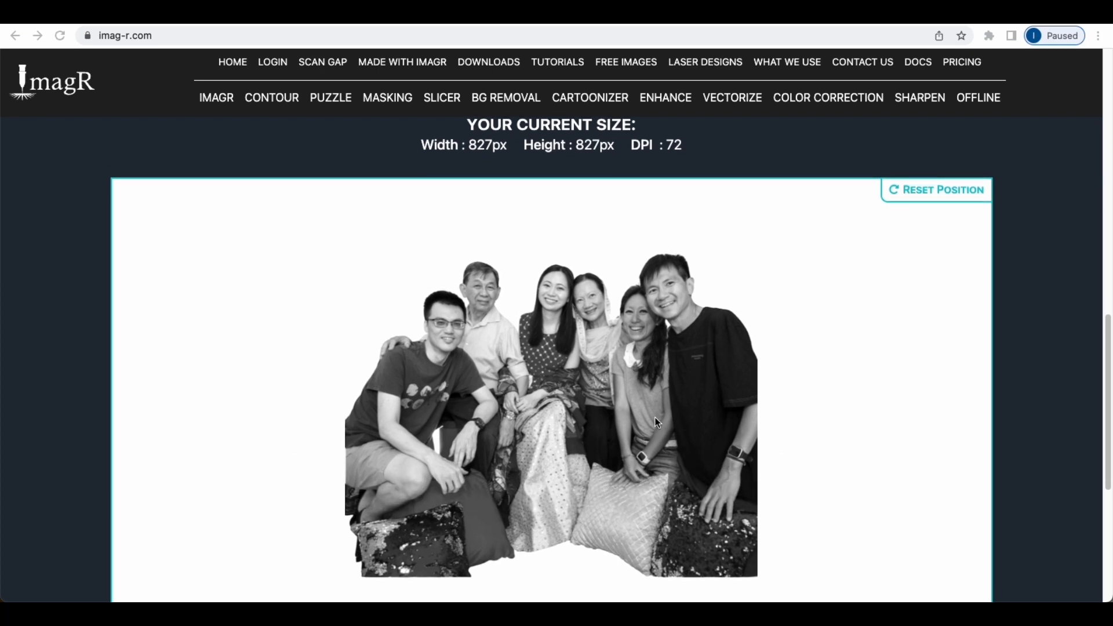
{"action": "scroll", "coordinate": [656, 422], "scroll_direction": "down", "scroll_amount": 2}
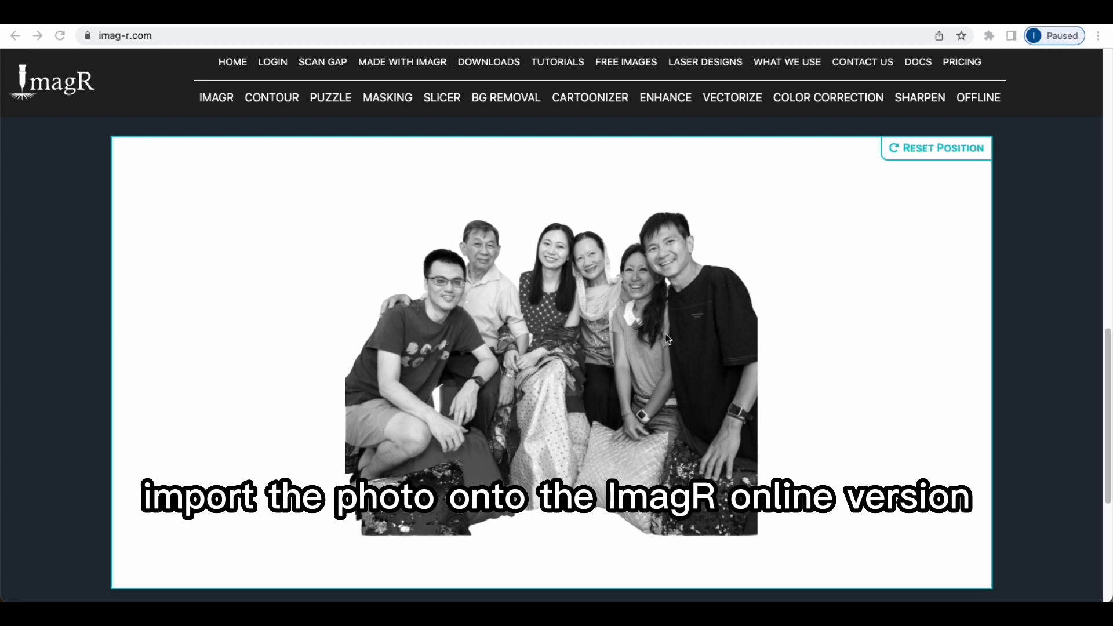
{"action": "scroll", "coordinate": [654, 358], "scroll_direction": "down", "scroll_amount": 2}
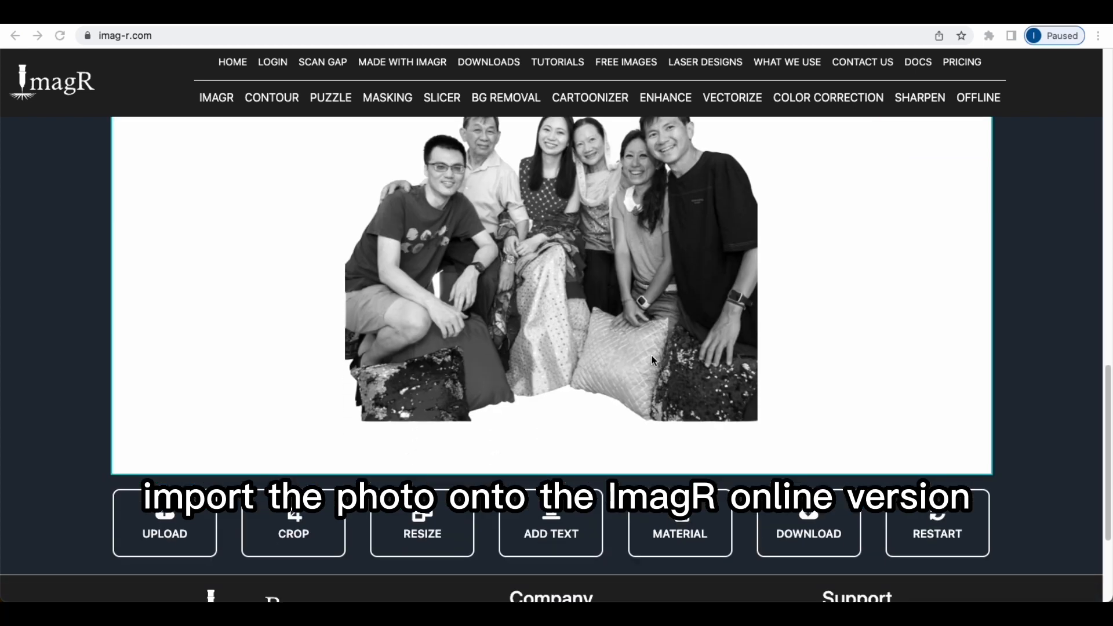
Crop the strip with the PhotoRoom watermark off the bottom of the family photo, making the image 827 by 744 px.
{"action": "left_click", "coordinate": [299, 524]}
{"action": "scroll", "coordinate": [400, 365], "scroll_direction": "down", "scroll_amount": 3}
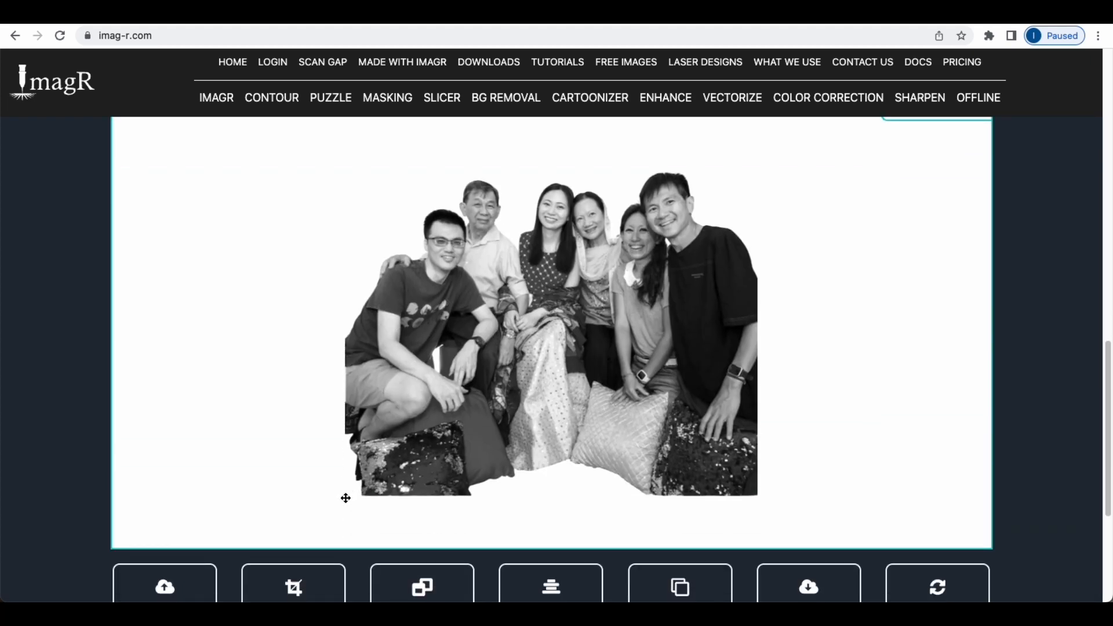
{"action": "left_click", "coordinate": [298, 586]}
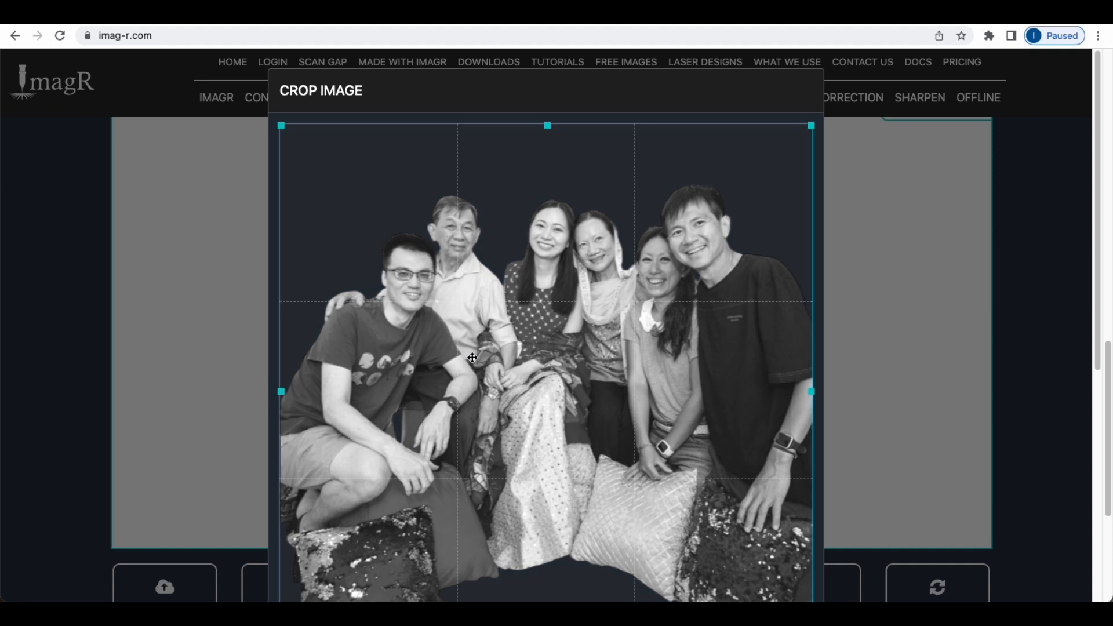
{"action": "scroll", "coordinate": [551, 409], "scroll_direction": "up", "scroll_amount": 3}
{"action": "scroll", "coordinate": [632, 404], "scroll_direction": "down", "scroll_amount": 3}
{"action": "scroll", "coordinate": [852, 429], "scroll_direction": "down", "scroll_amount": 5}
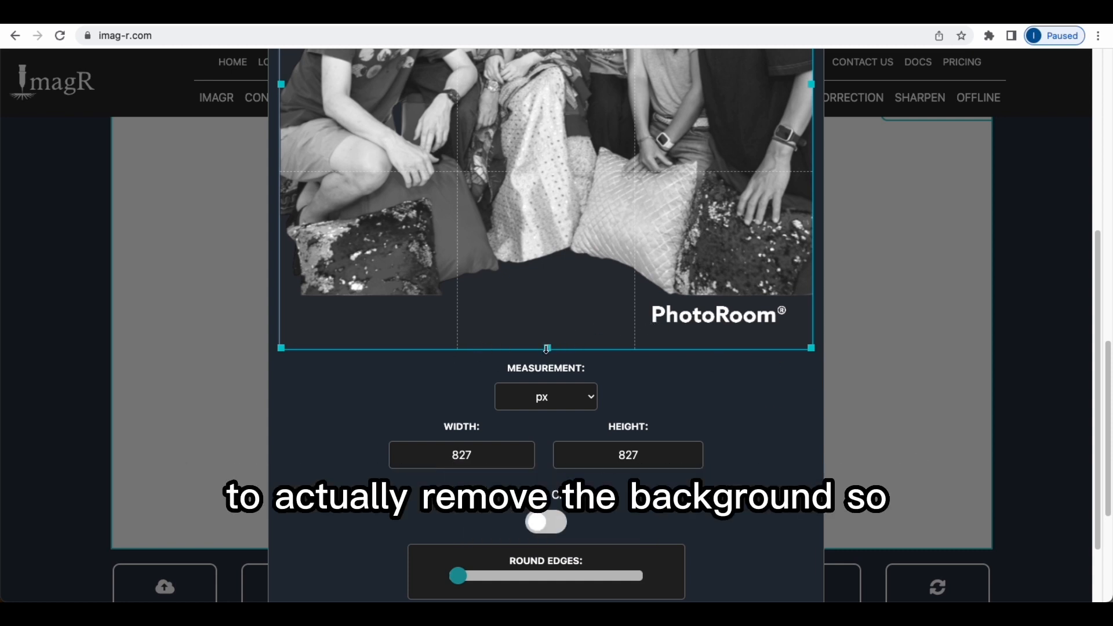
{"action": "left_click_drag", "start_coordinate": [549, 347], "coordinate": [552, 294]}
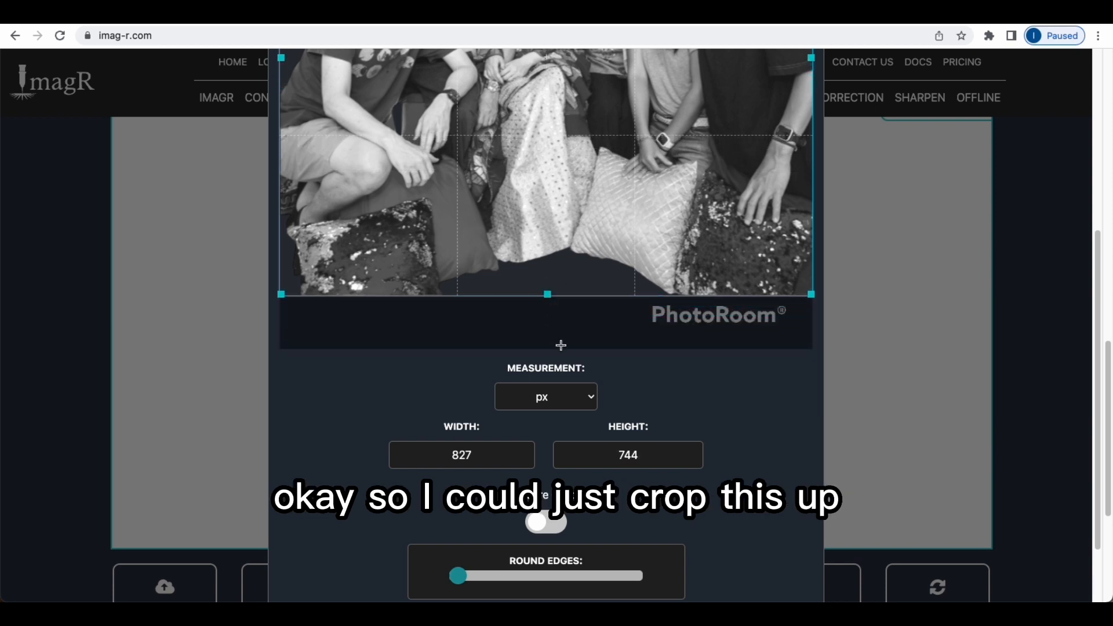
{"action": "scroll", "coordinate": [358, 474], "scroll_direction": "down", "scroll_amount": 3}
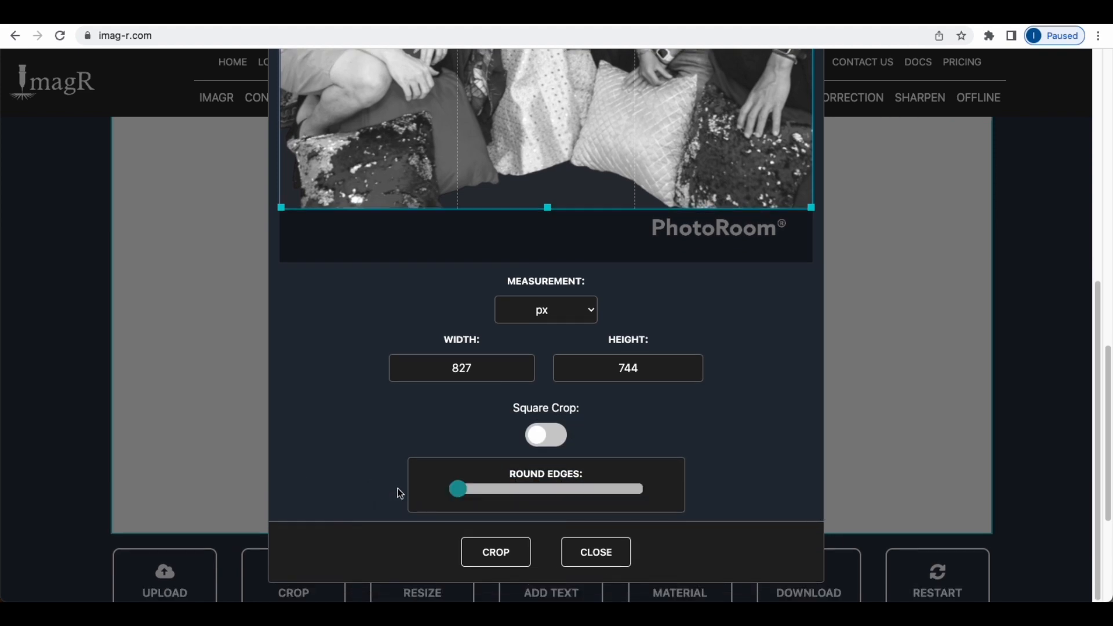
{"action": "left_click", "coordinate": [496, 553]}
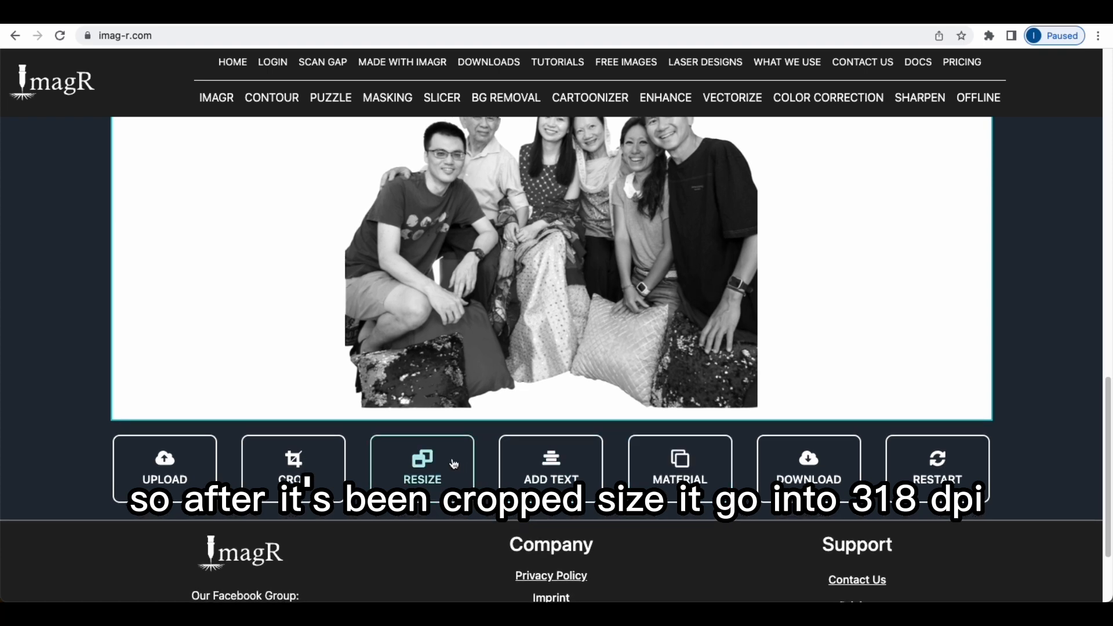
Resize the image with a DPI of 318 and millimetres as measurement unit, keeping its proportions and dimensions.
{"action": "left_click", "coordinate": [417, 467]}
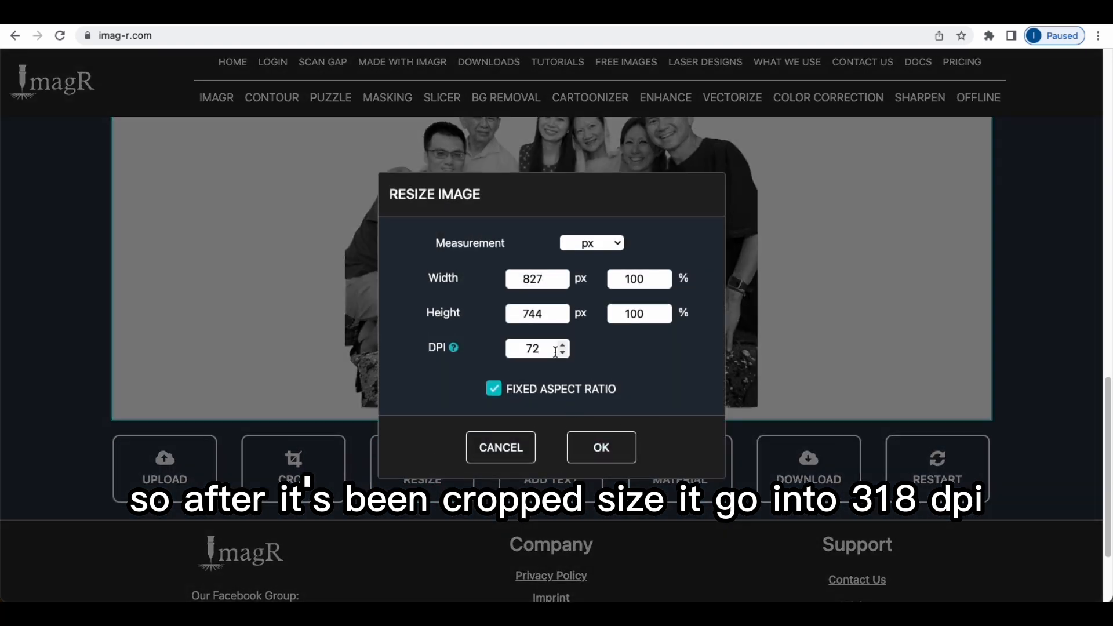
{"action": "double_click", "coordinate": [520, 348]}
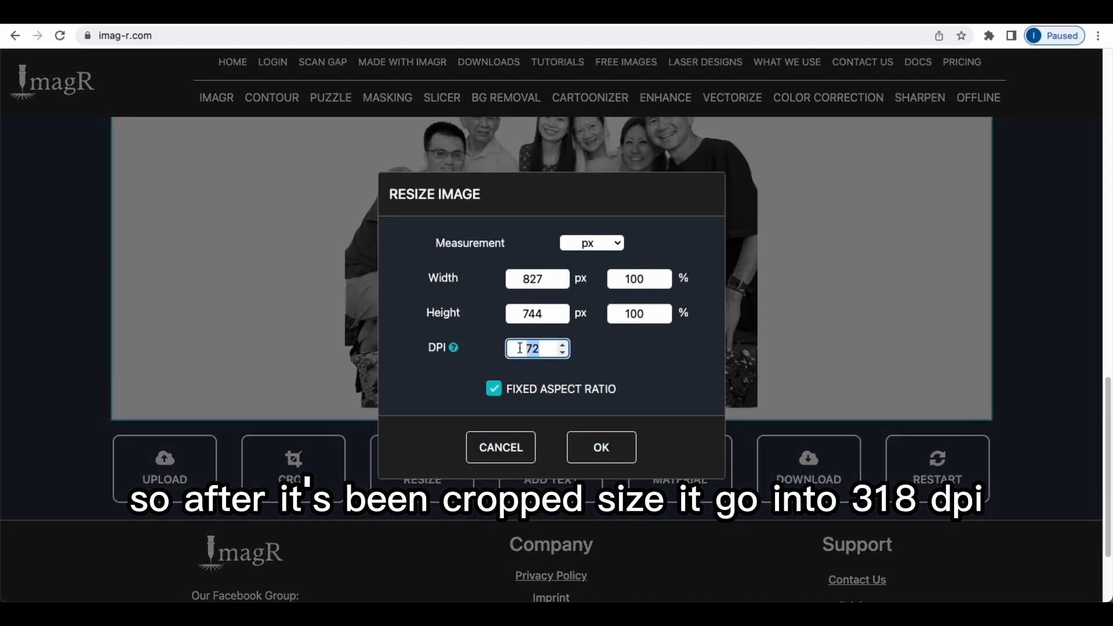
{"action": "type", "text": "318"}
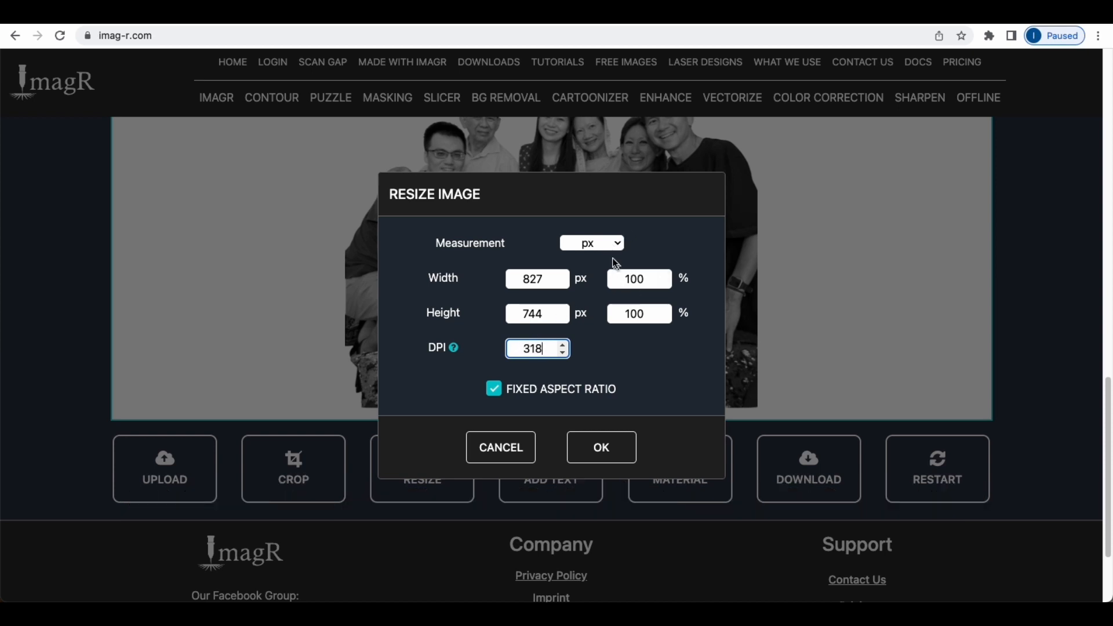
{"action": "left_click", "coordinate": [606, 243]}
{"action": "left_click", "coordinate": [597, 279]}
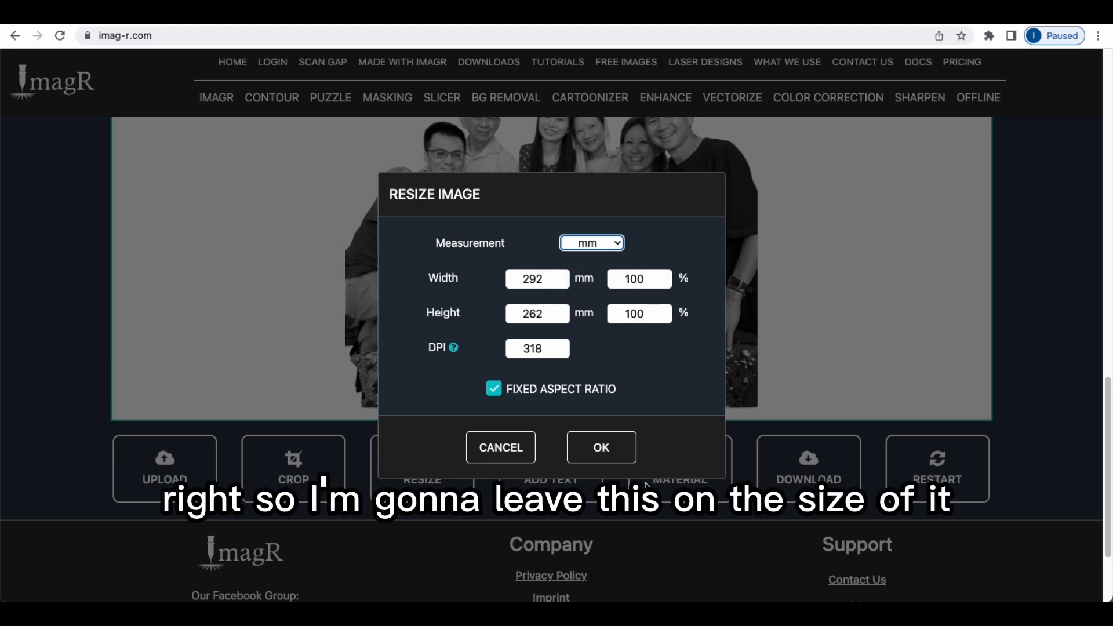
{"action": "left_click", "coordinate": [600, 447]}
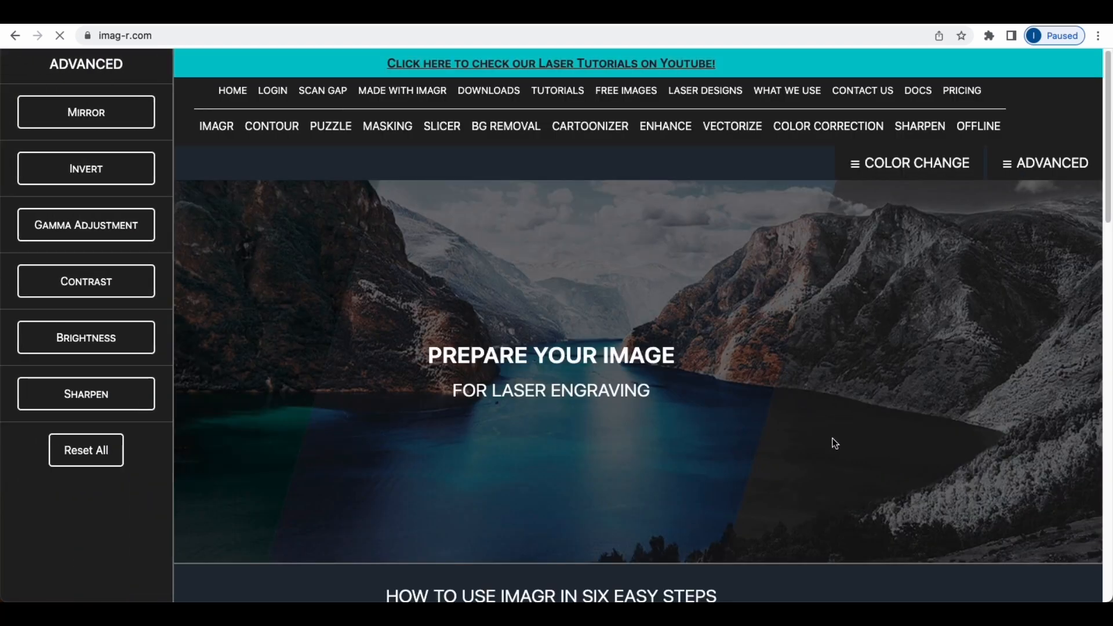
Raise the photo's gamma to 1.5, then reduce it to 1.3.
{"action": "scroll", "coordinate": [785, 429], "scroll_direction": "down", "scroll_amount": 8}
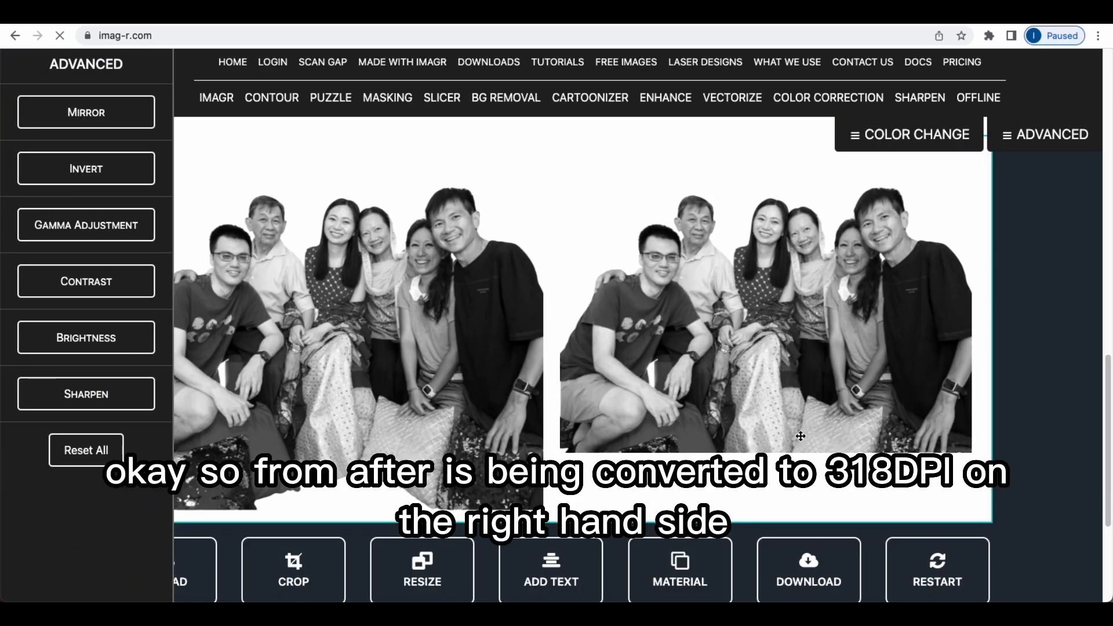
{"action": "scroll", "coordinate": [763, 405], "scroll_direction": "down", "scroll_amount": 3}
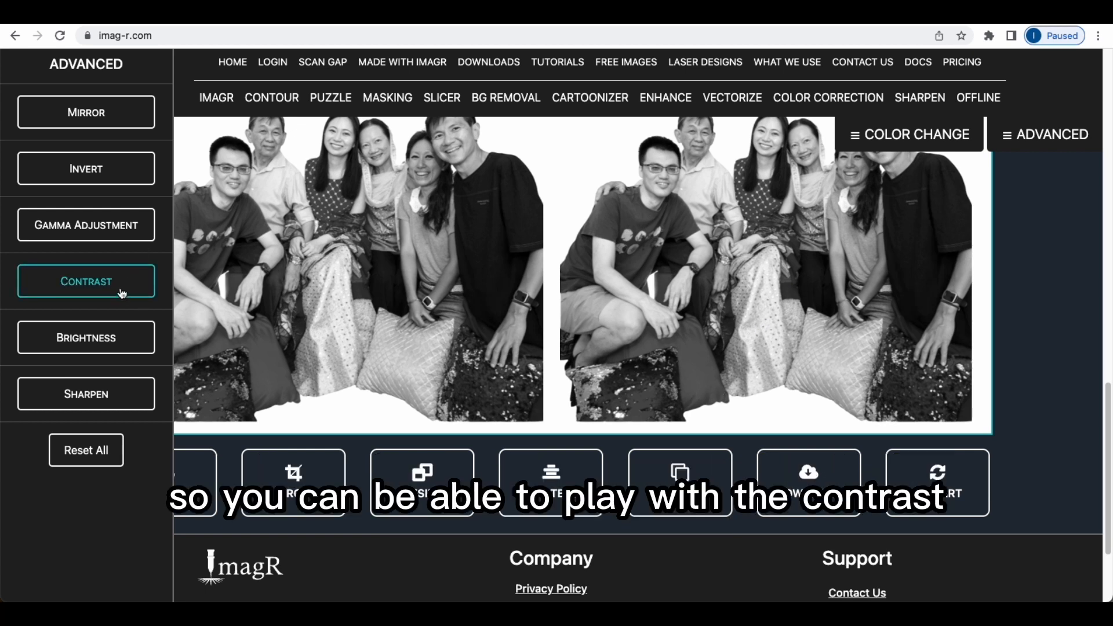
{"action": "left_click", "coordinate": [112, 226]}
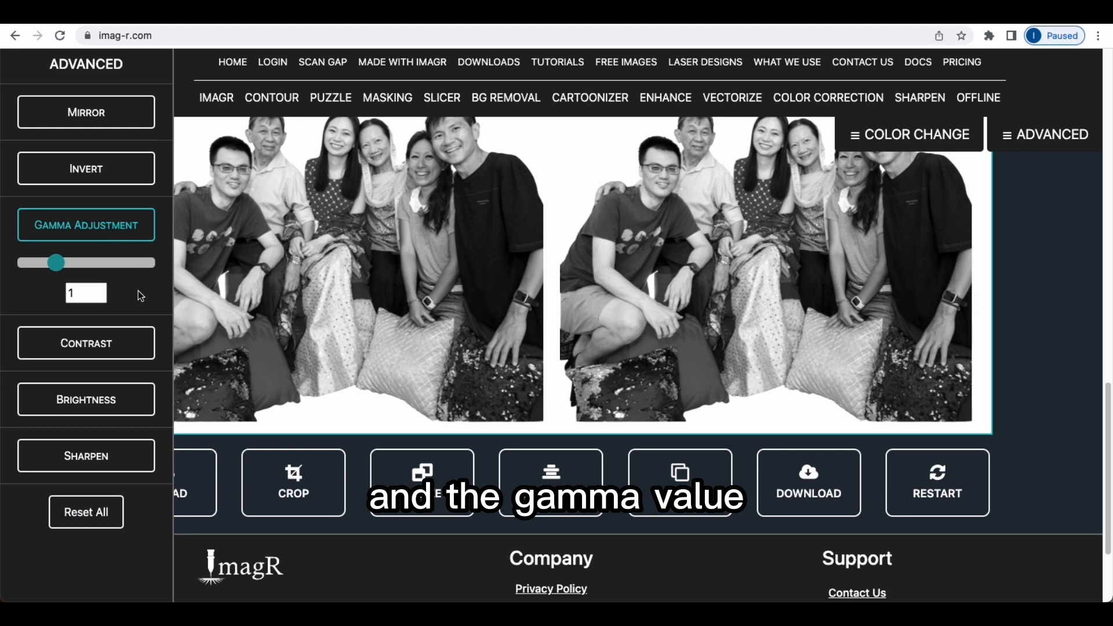
{"action": "left_click", "coordinate": [72, 262]}
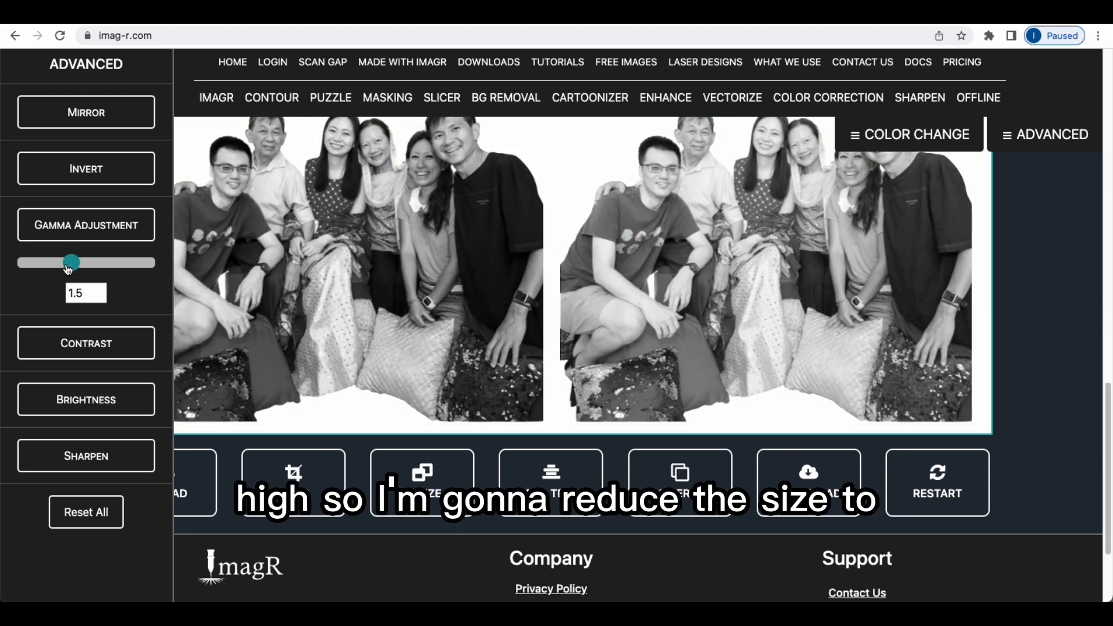
{"action": "left_click", "coordinate": [82, 293]}
{"action": "left_click", "coordinate": [99, 298]}
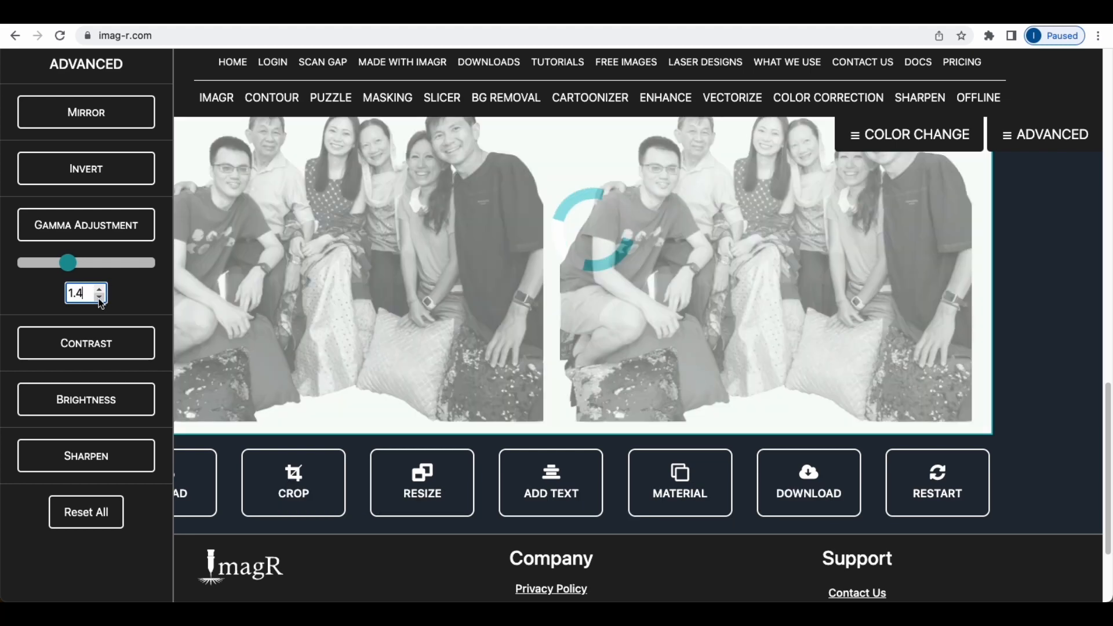
{"action": "left_click", "coordinate": [99, 298]}
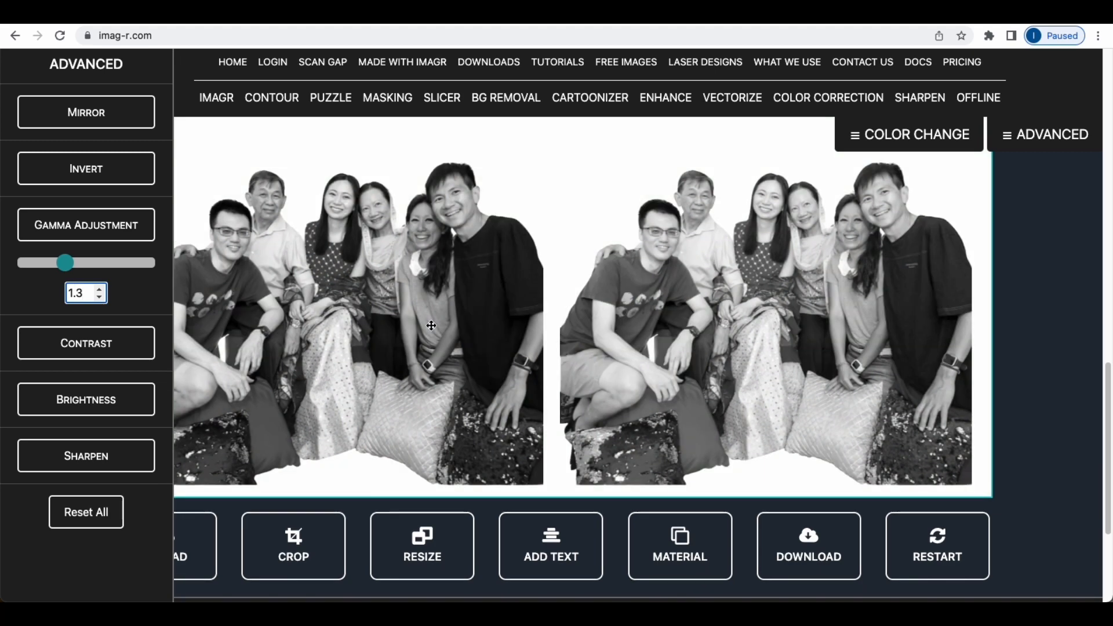
Set the photo's contrast to 9.
{"action": "left_click", "coordinate": [92, 343]}
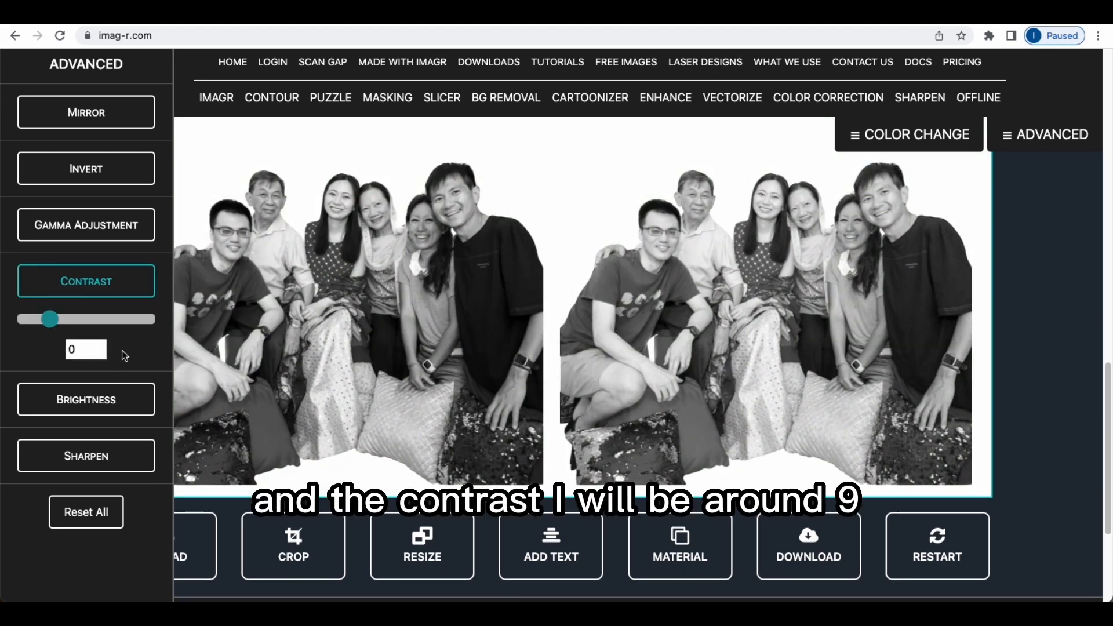
{"action": "left_click", "coordinate": [101, 346]}
{"action": "left_click", "coordinate": [101, 346]}
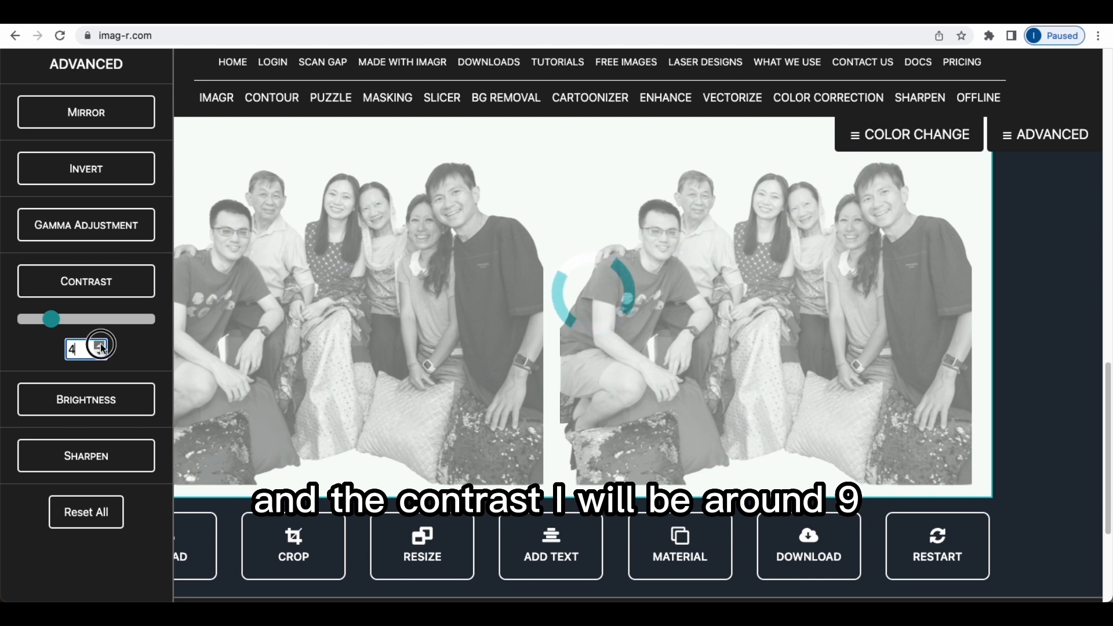
{"action": "left_click", "coordinate": [101, 346]}
{"action": "left_click", "coordinate": [101, 346]}
{"action": "left_click", "coordinate": [101, 346]}
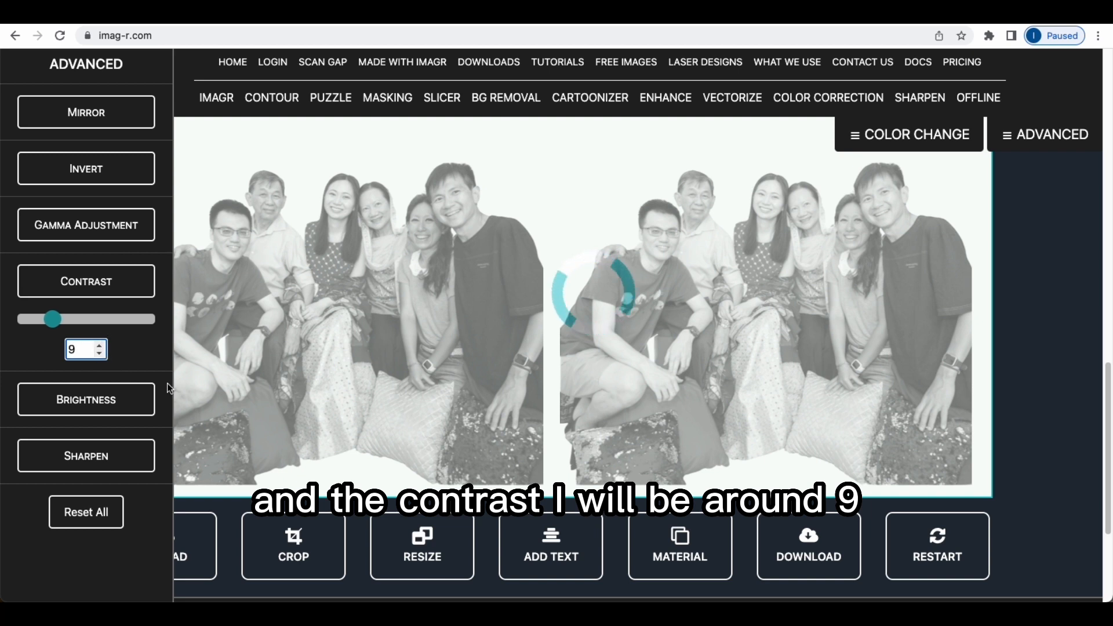
Set the photo's brightness to 13.
{"action": "left_click", "coordinate": [87, 400]}
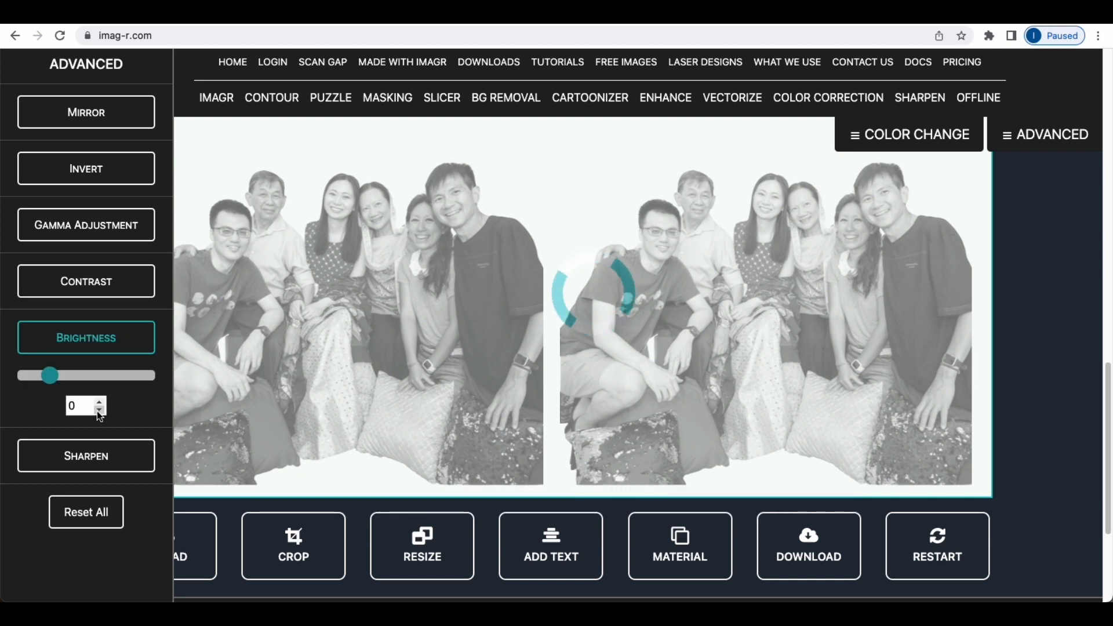
{"action": "left_click", "coordinate": [101, 404]}
{"action": "left_click", "coordinate": [101, 404]}
{"action": "left_click", "coordinate": [101, 404]}
{"action": "left_click", "coordinate": [101, 404]}
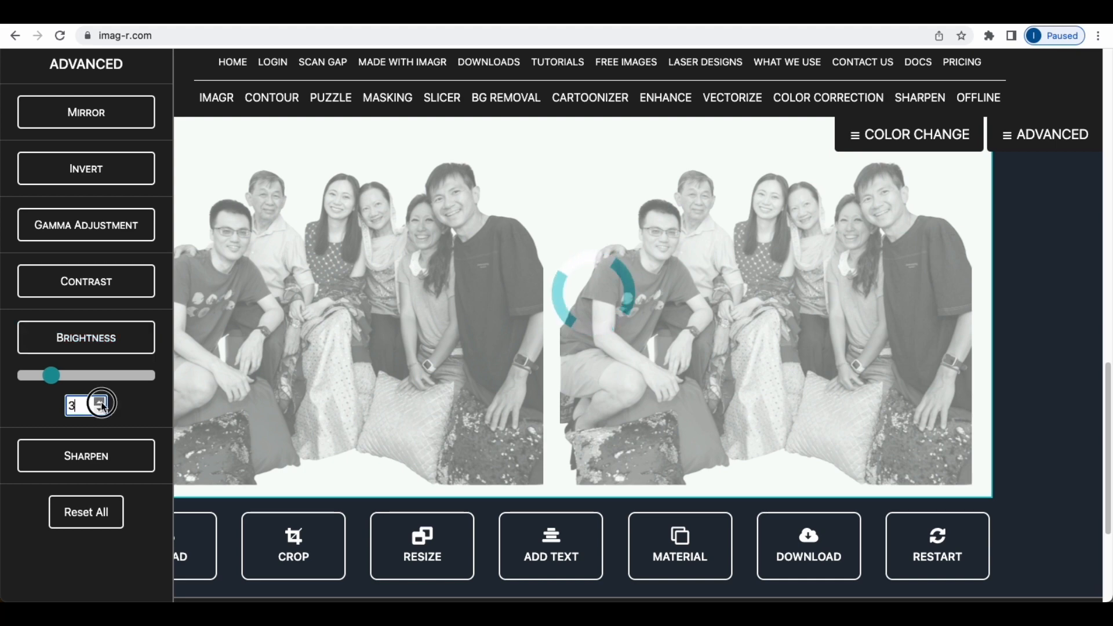
{"action": "left_click", "coordinate": [101, 404]}
{"action": "left_click", "coordinate": [101, 402]}
{"action": "left_click", "coordinate": [100, 403]}
{"action": "left_click", "coordinate": [101, 403]}
{"action": "left_click", "coordinate": [101, 402]}
{"action": "left_click", "coordinate": [100, 402]}
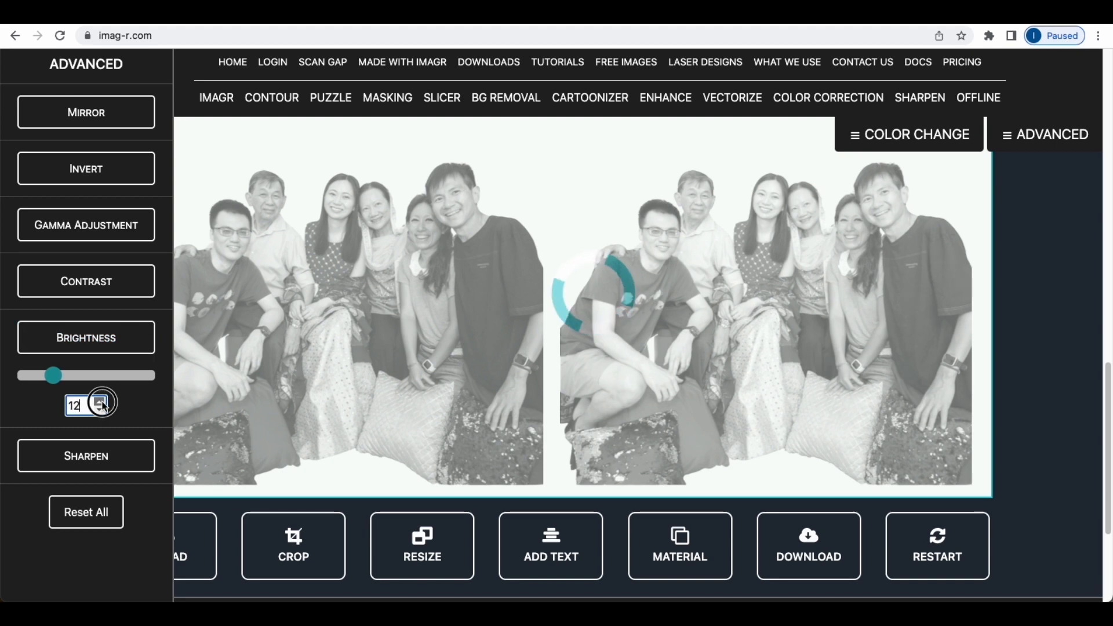
{"action": "left_click", "coordinate": [101, 402]}
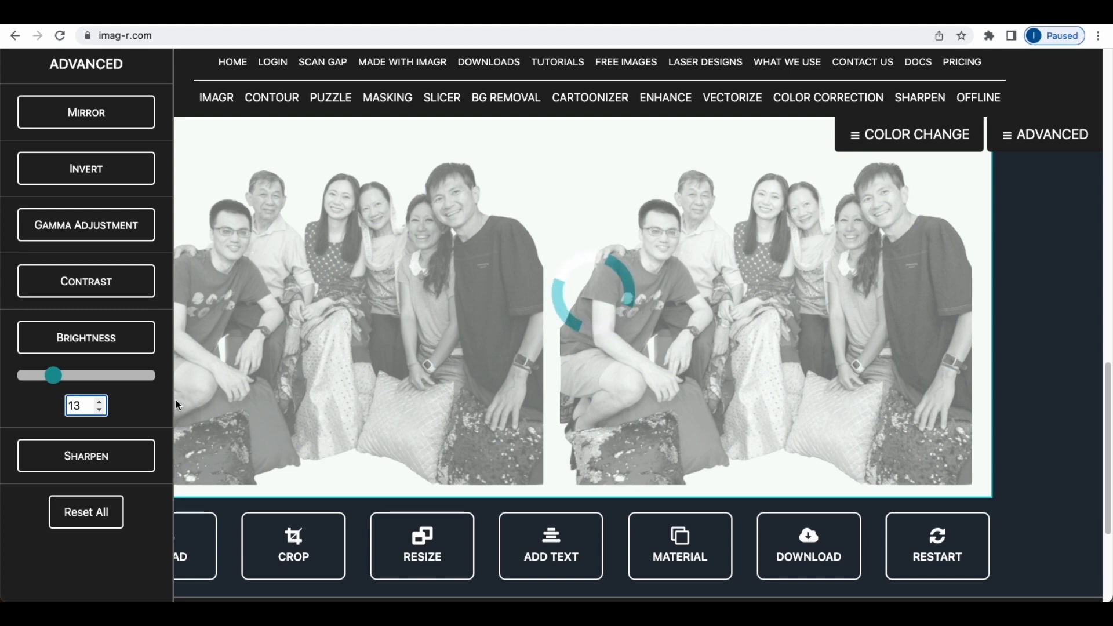
Check the adjusted photo against the version beside it and lower the gamma to 1.2.
{"action": "scroll", "coordinate": [369, 367], "scroll_direction": "up", "scroll_amount": 3}
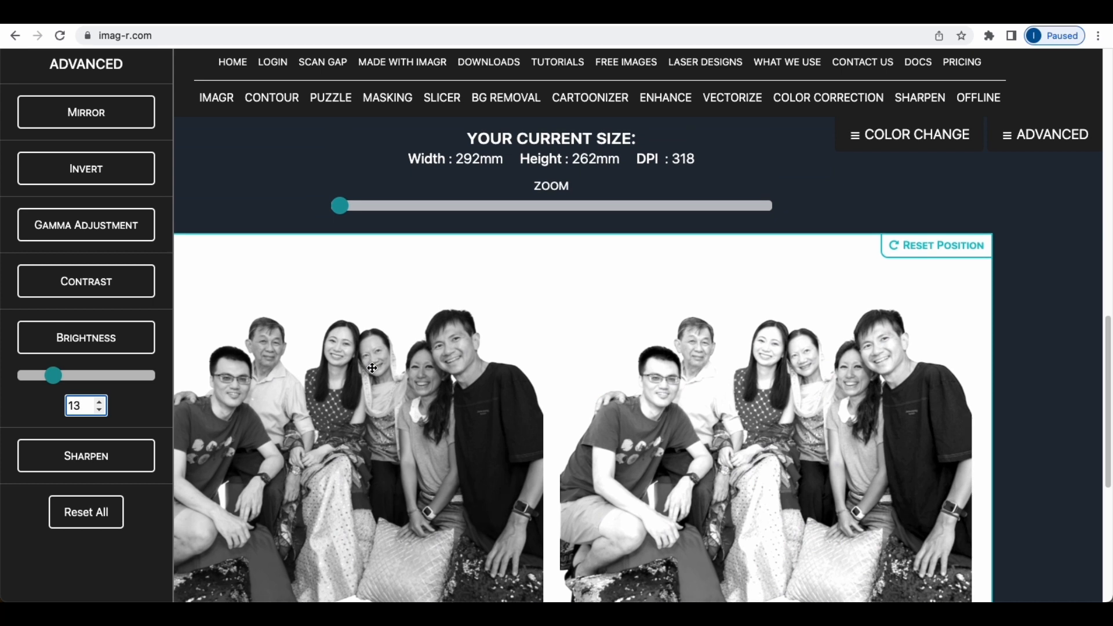
{"action": "scroll", "coordinate": [374, 368], "scroll_direction": "down", "scroll_amount": 2}
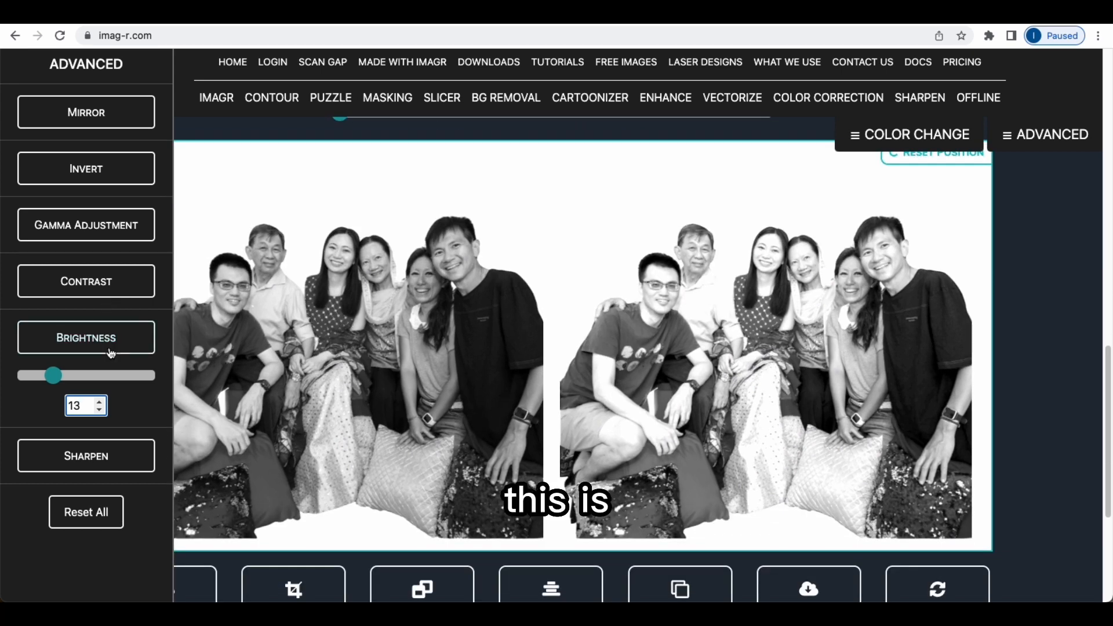
{"action": "left_click", "coordinate": [108, 231]}
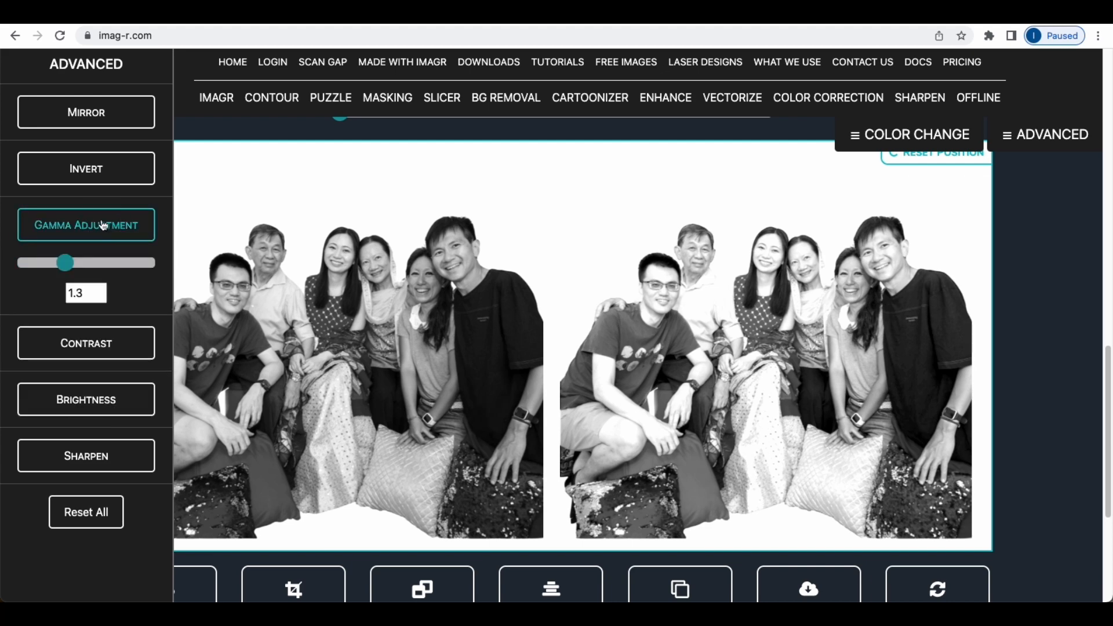
{"action": "mouse_move", "coordinate": [73, 290]}
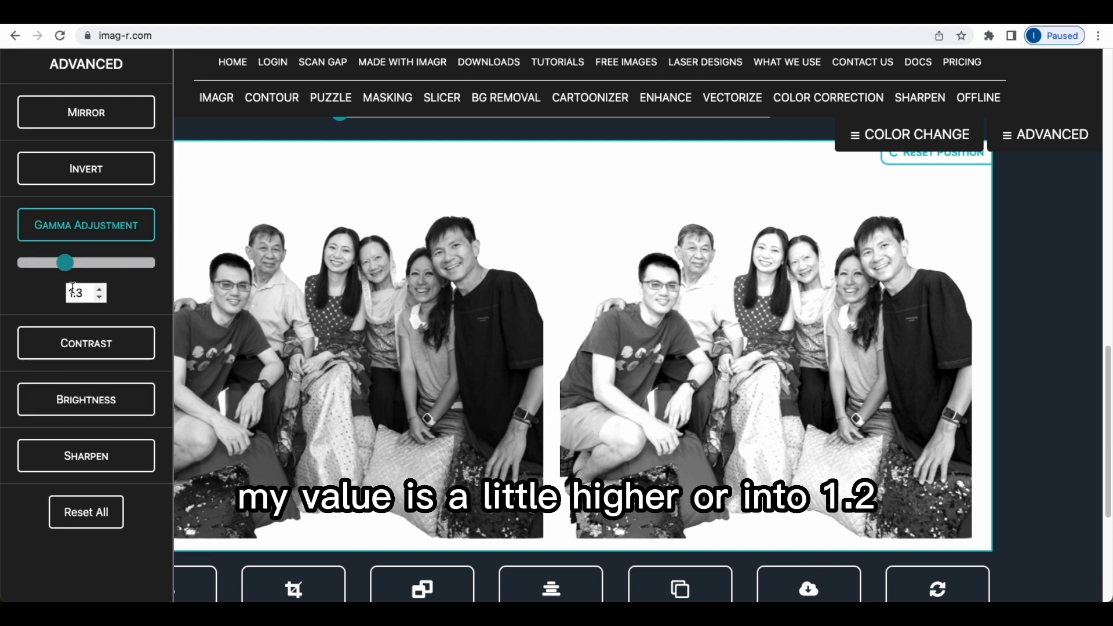
{"action": "left_click", "coordinate": [101, 298]}
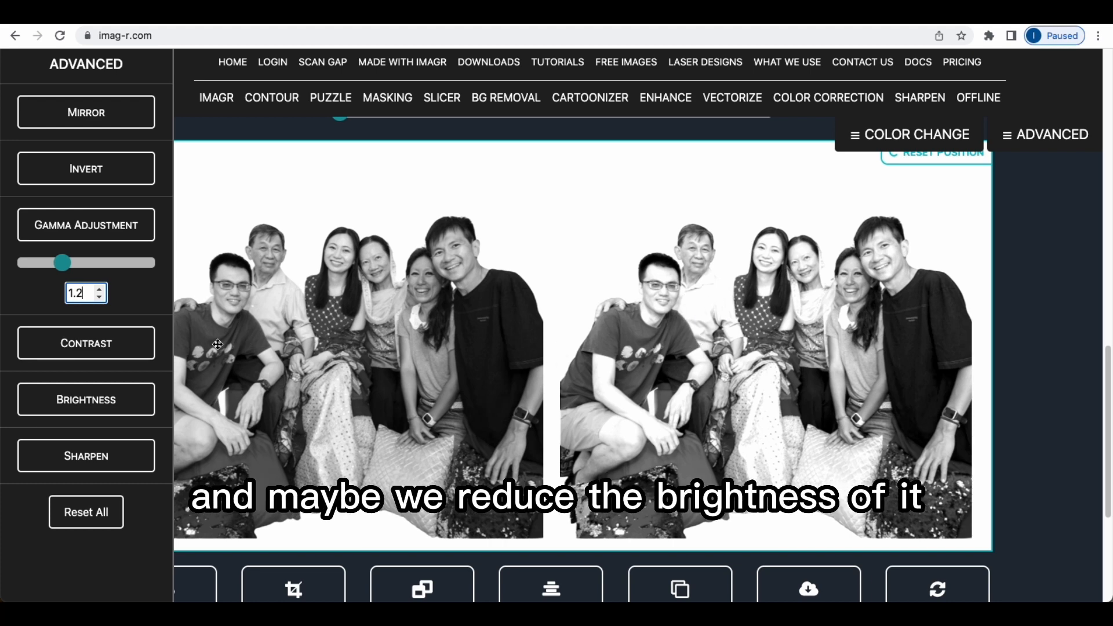
Lower the photo's brightness to 10.
{"action": "left_click", "coordinate": [102, 398]}
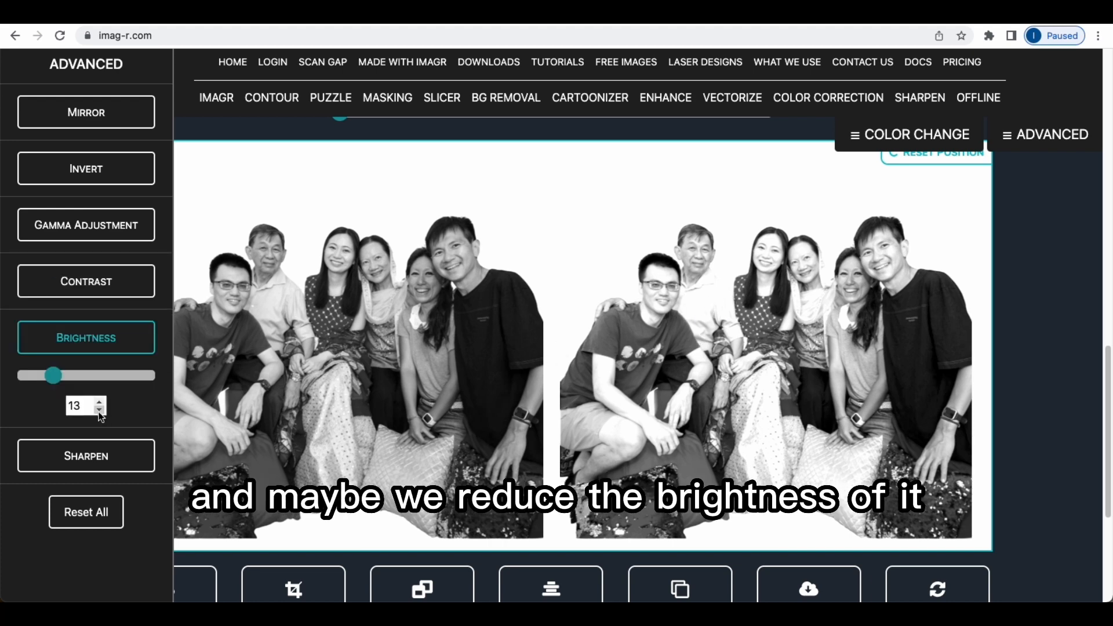
{"action": "left_click", "coordinate": [100, 410]}
{"action": "left_click", "coordinate": [100, 409]}
{"action": "left_click", "coordinate": [99, 410]}
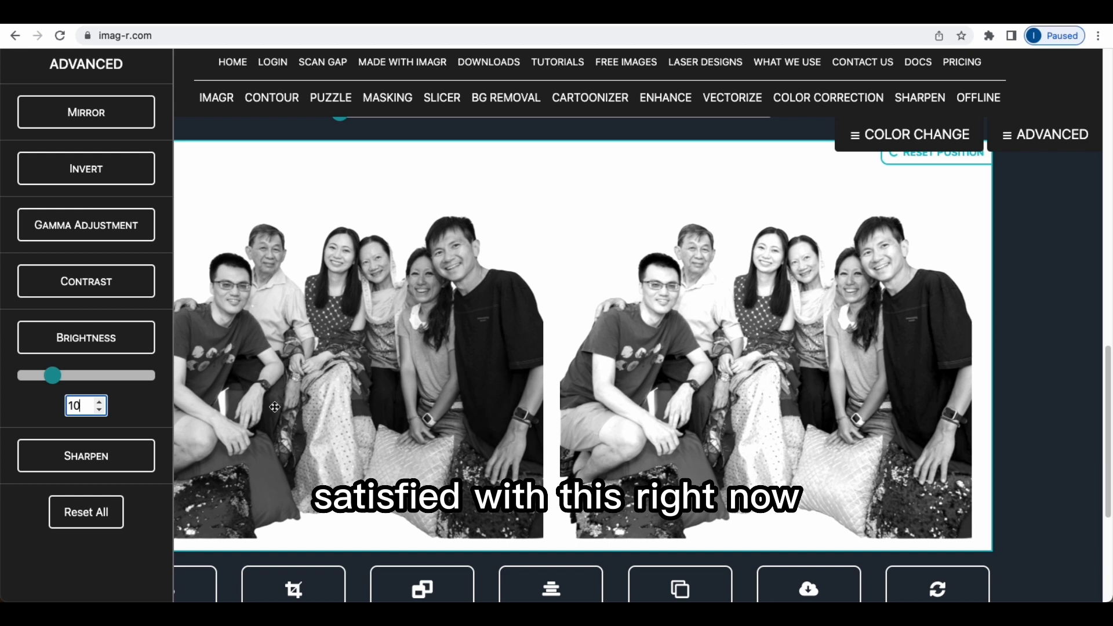
Open the manual sharpening settings and review the adjusted photo and its current size details.
{"action": "left_click", "coordinate": [110, 456]}
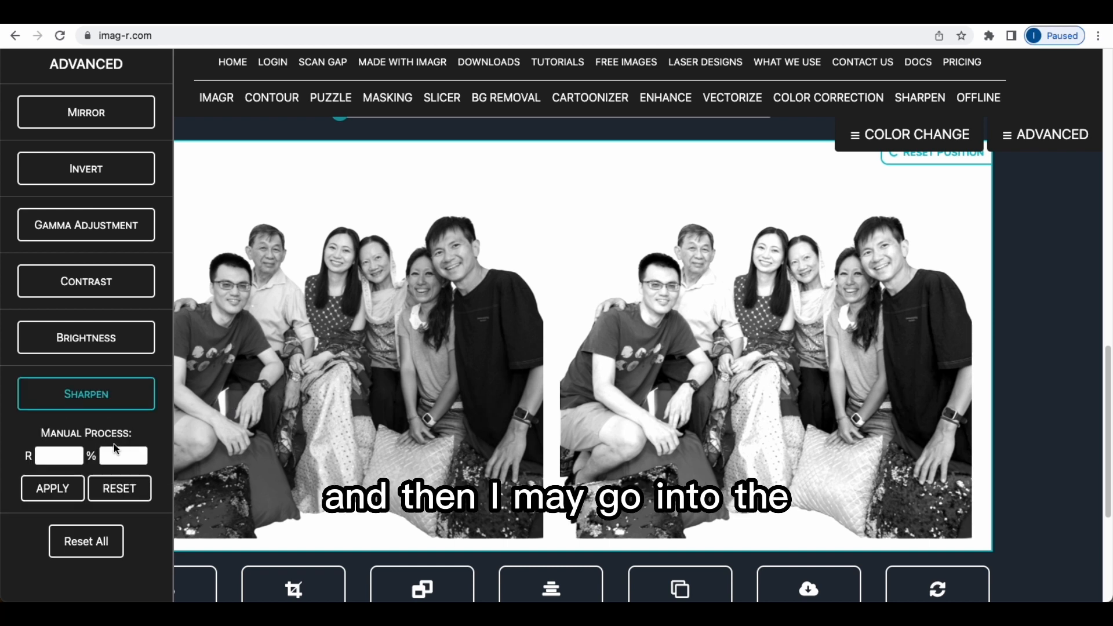
{"action": "scroll", "coordinate": [169, 403], "scroll_direction": "down", "scroll_amount": 2}
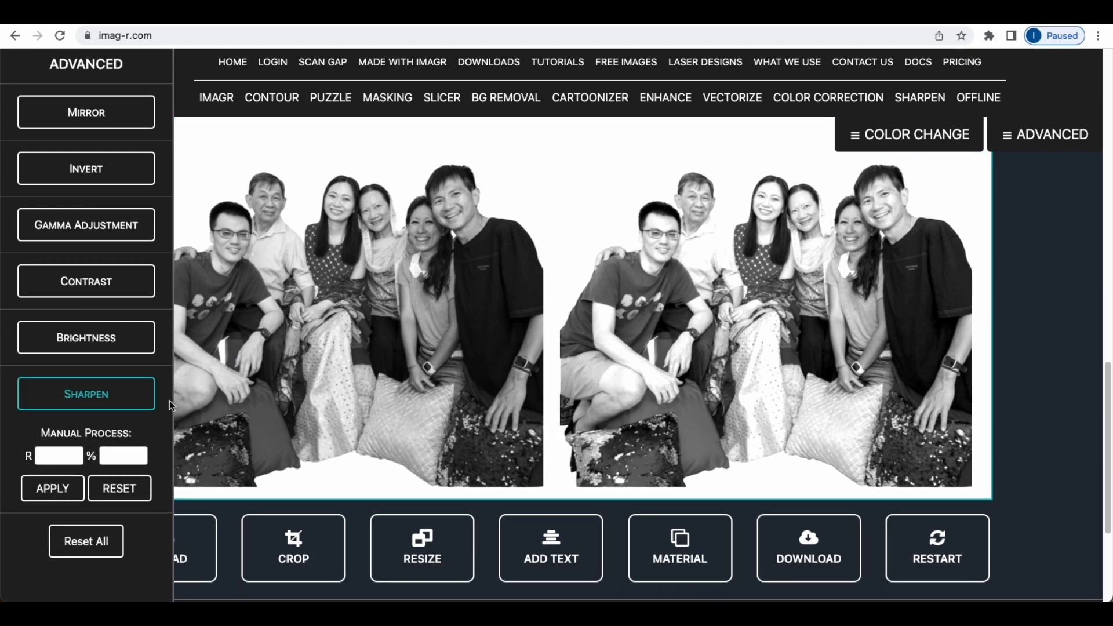
{"action": "scroll", "coordinate": [170, 398], "scroll_direction": "up", "scroll_amount": 5}
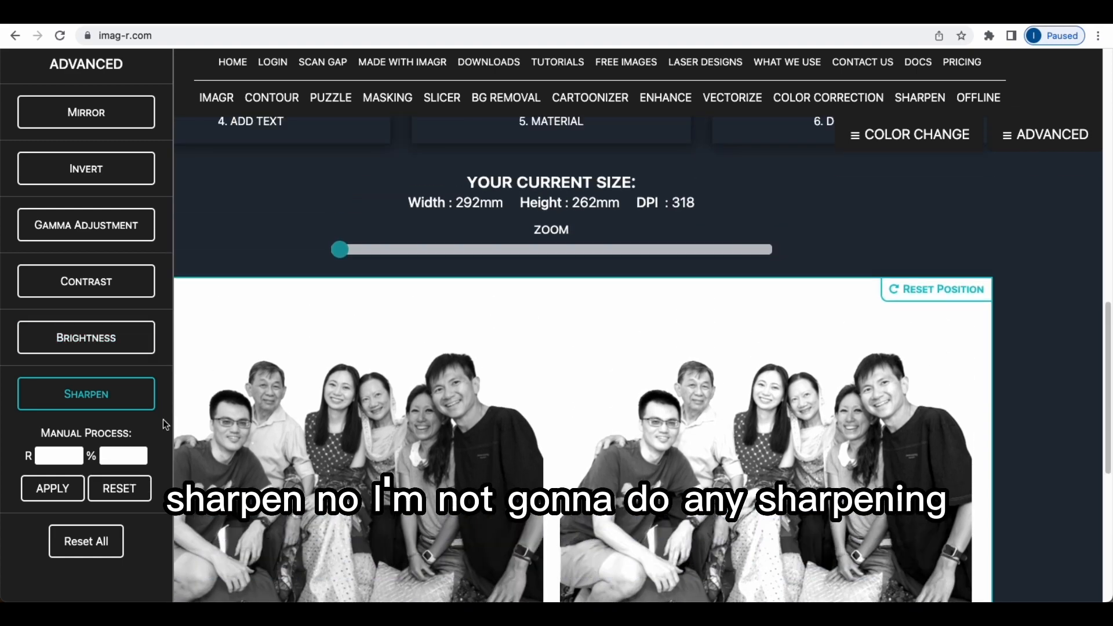
{"action": "scroll", "coordinate": [548, 355], "scroll_direction": "up", "scroll_amount": 4}
{"action": "scroll", "coordinate": [548, 360], "scroll_direction": "down", "scroll_amount": 8}
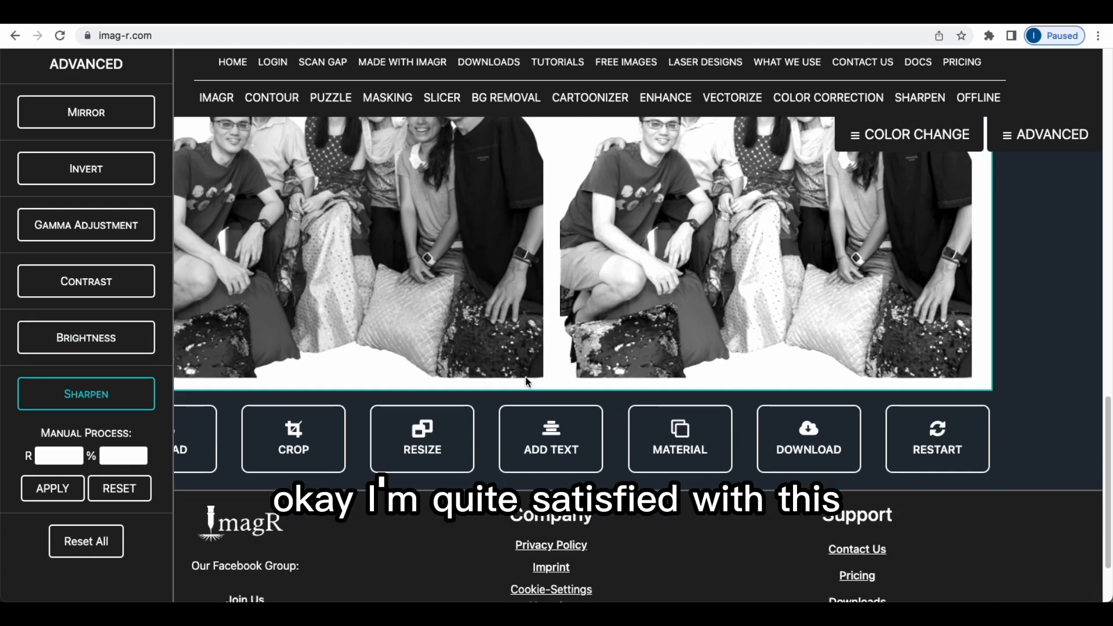
{"action": "scroll", "coordinate": [526, 381], "scroll_direction": "down", "scroll_amount": 1}
Apply the Norton White Tile Painted Black material to the photo and check the processed result.
{"action": "scroll", "coordinate": [645, 325], "scroll_direction": "up", "scroll_amount": 4}
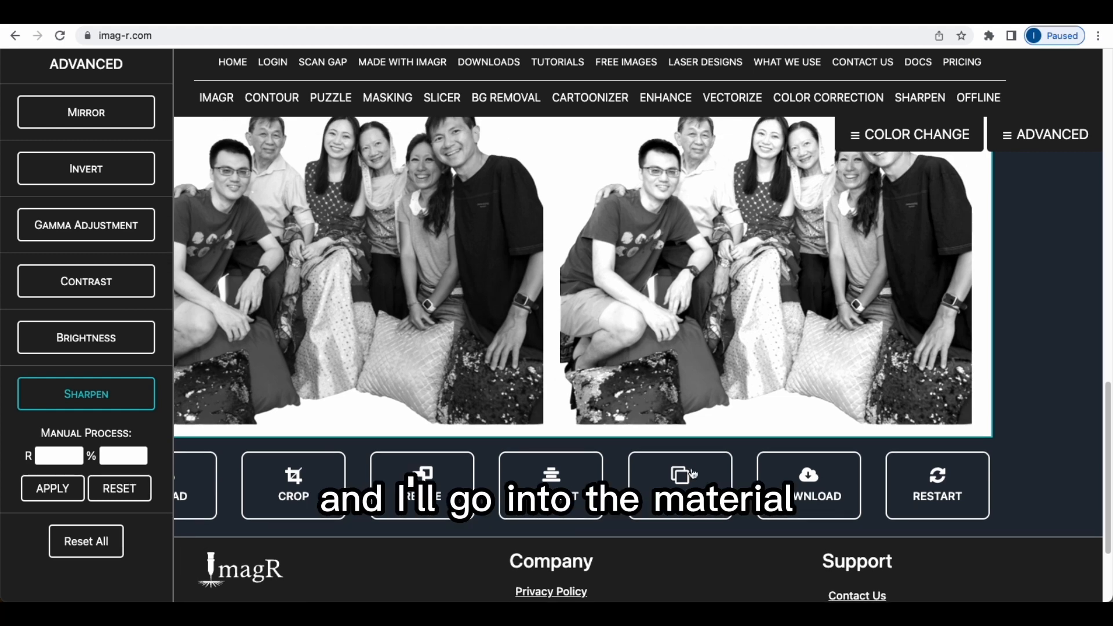
{"action": "left_click", "coordinate": [692, 474]}
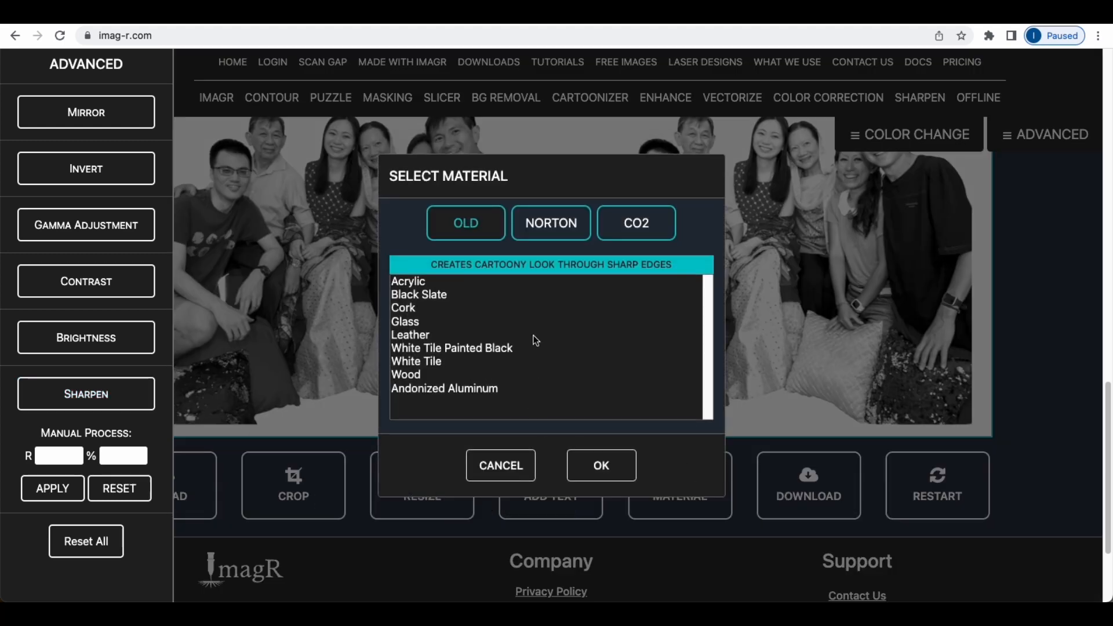
{"action": "left_click", "coordinate": [566, 225]}
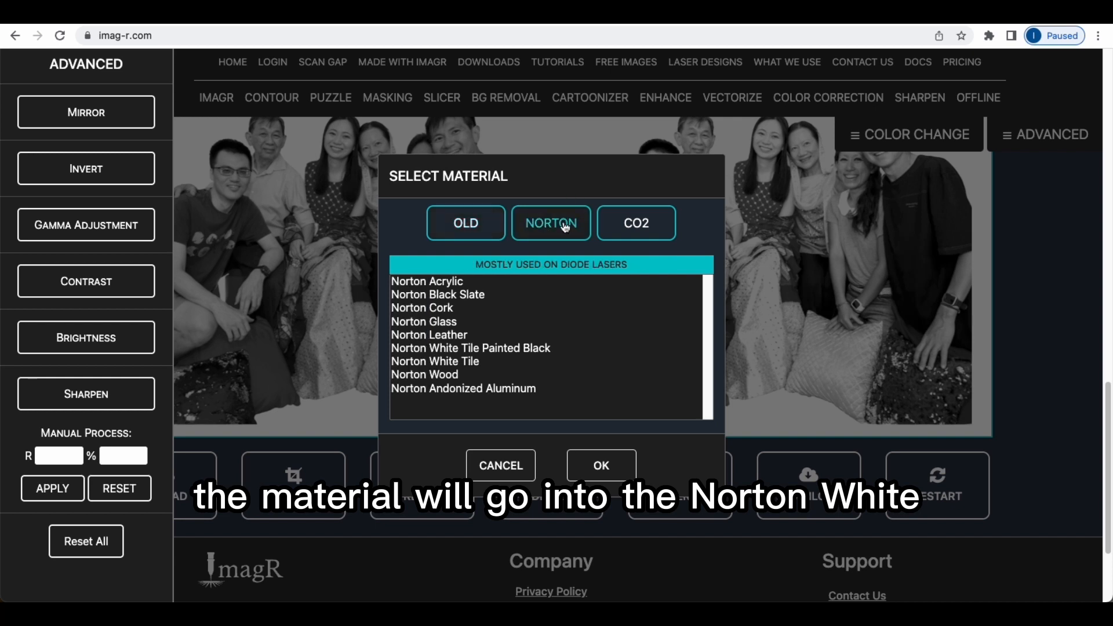
{"action": "left_click", "coordinate": [492, 349]}
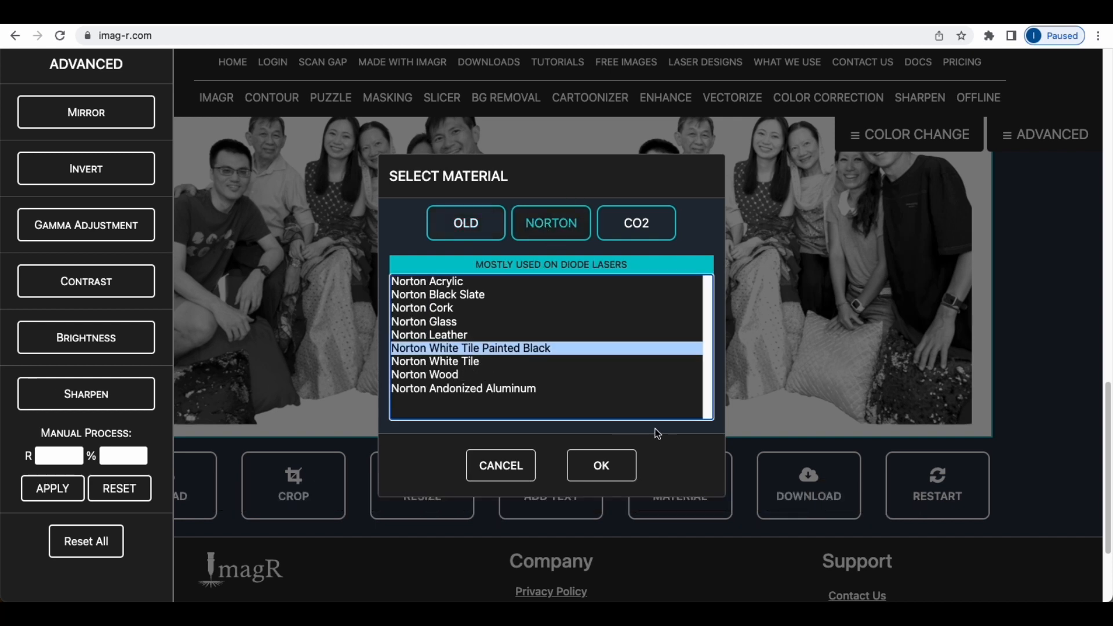
{"action": "left_click", "coordinate": [603, 465]}
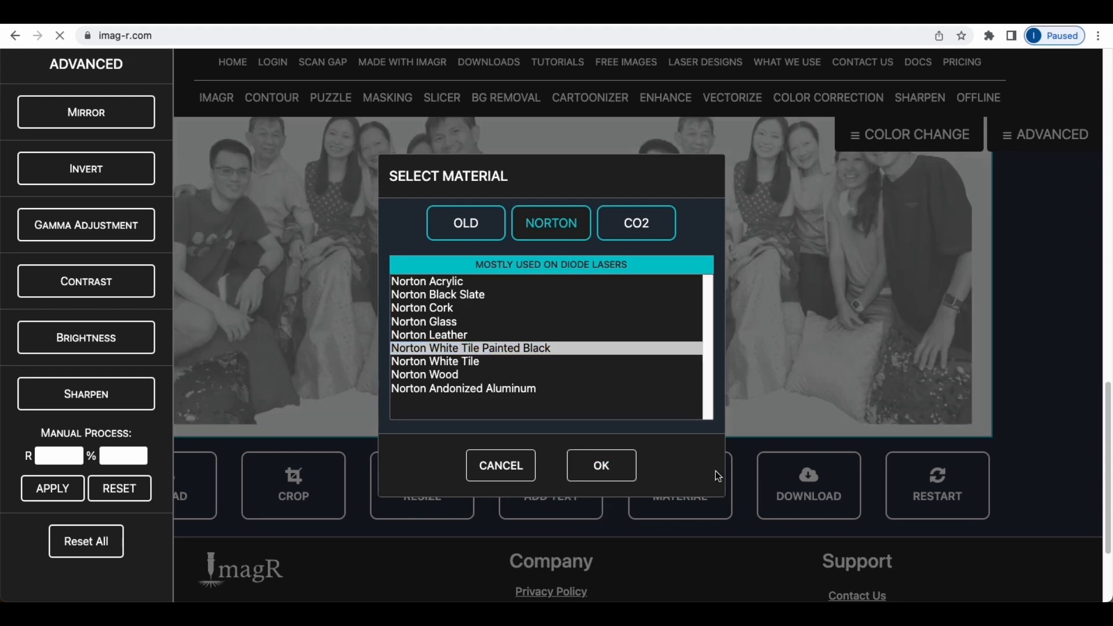
{"action": "left_click", "coordinate": [616, 464]}
{"action": "scroll", "coordinate": [694, 445], "scroll_direction": "down", "scroll_amount": 2}
{"action": "scroll", "coordinate": [694, 445], "scroll_direction": "down", "scroll_amount": 12}
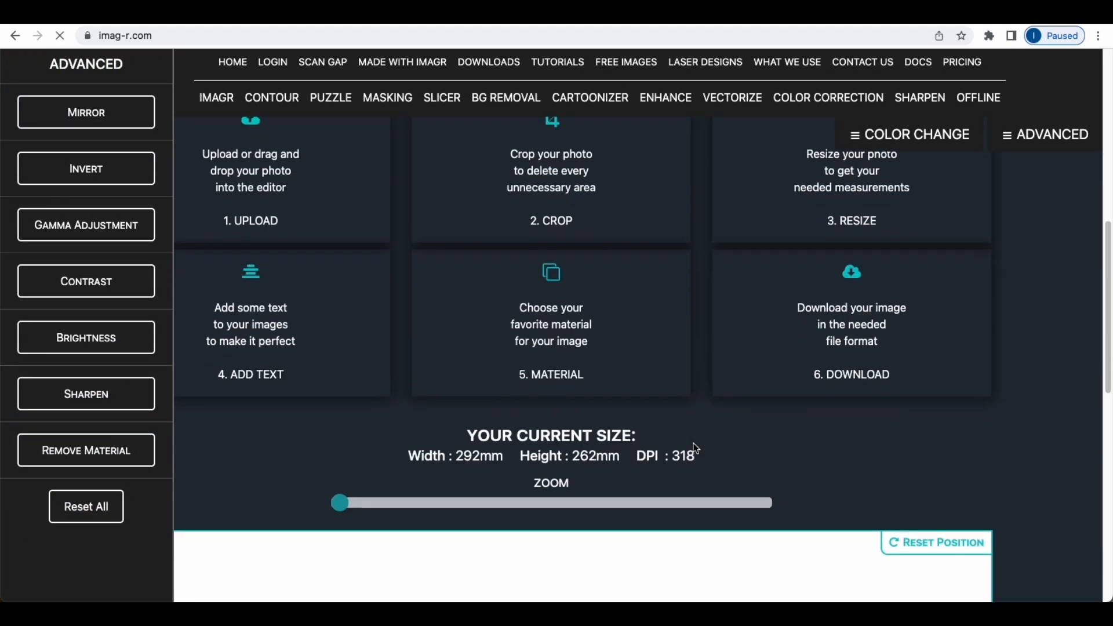
{"action": "scroll", "coordinate": [703, 458], "scroll_direction": "down", "scroll_amount": 4}
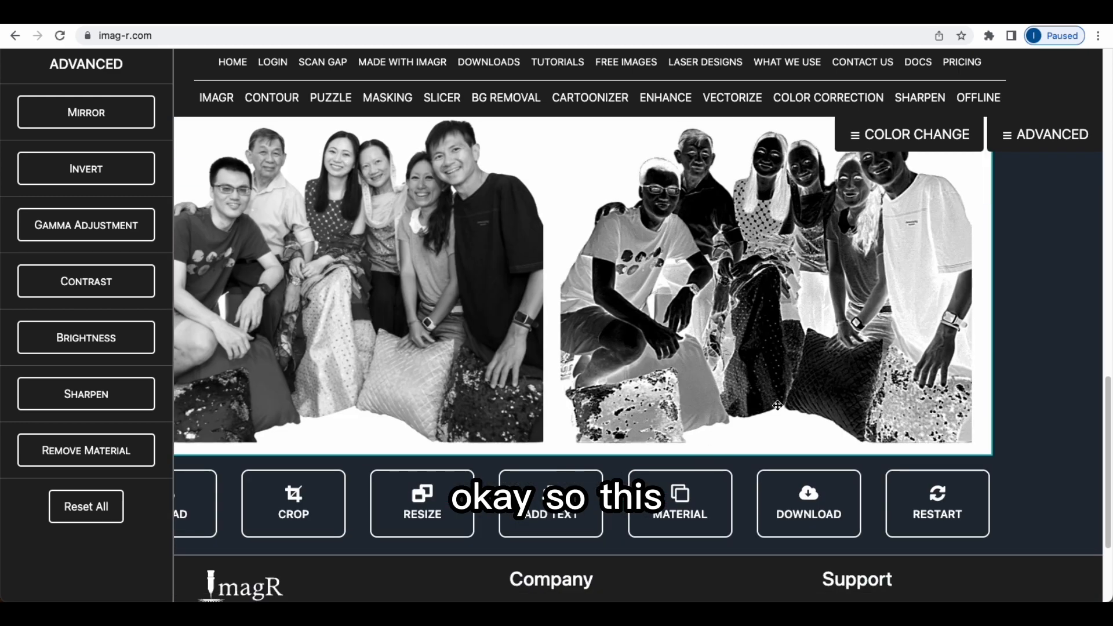
Download the processed photo as a PNG and close the download dialog.
{"action": "scroll", "coordinate": [657, 356], "scroll_direction": "up", "scroll_amount": 2}
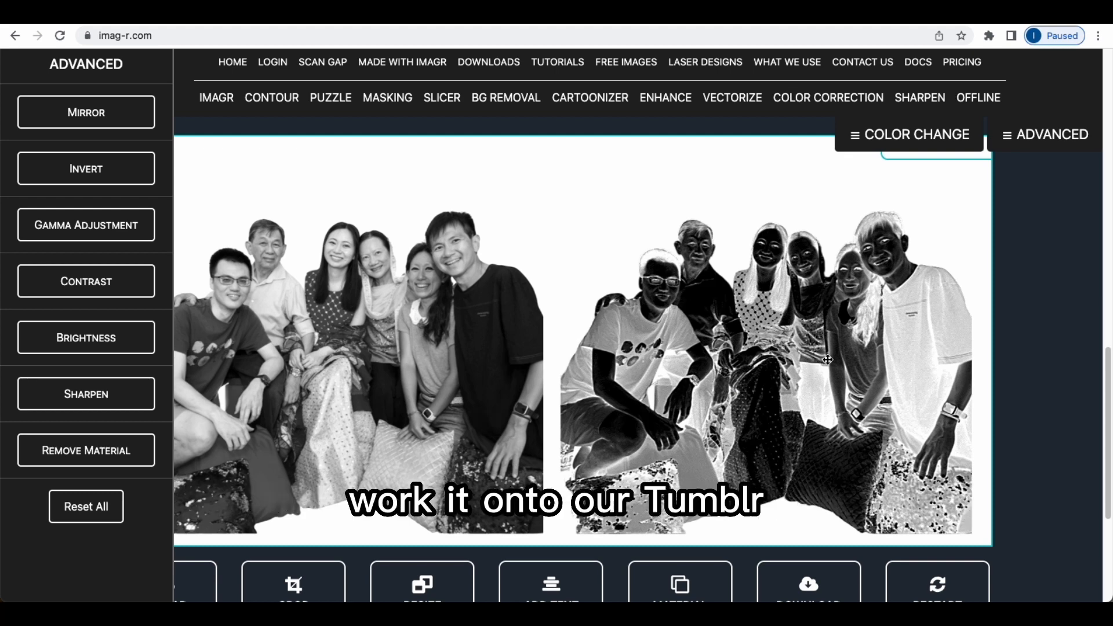
{"action": "scroll", "coordinate": [820, 364], "scroll_direction": "down", "scroll_amount": 3}
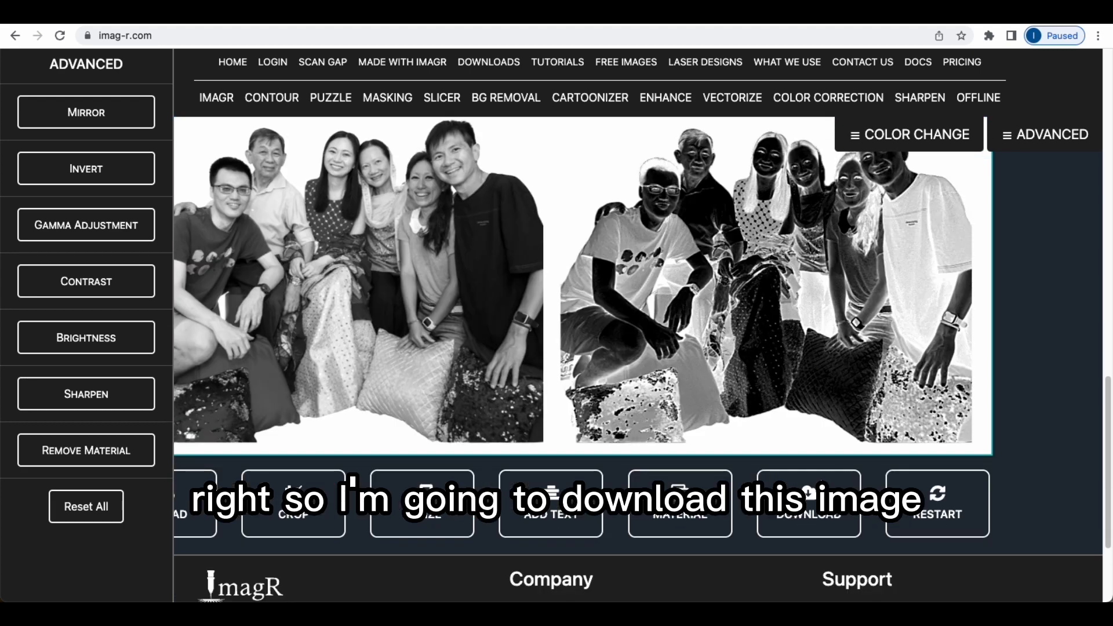
{"action": "left_click", "coordinate": [812, 494]}
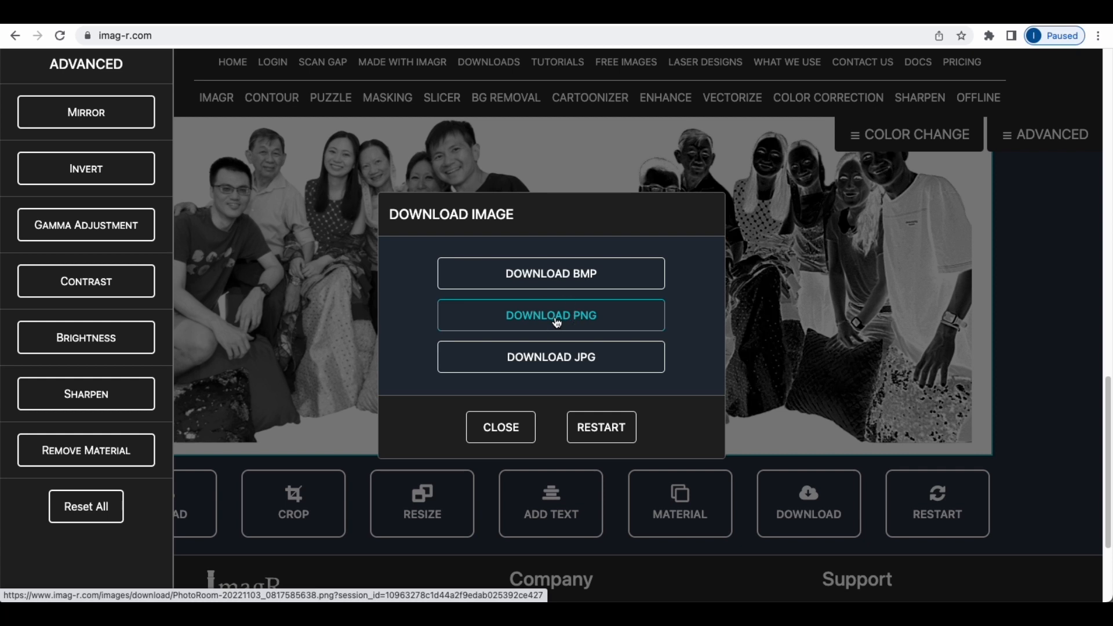
{"action": "left_click", "coordinate": [591, 320]}
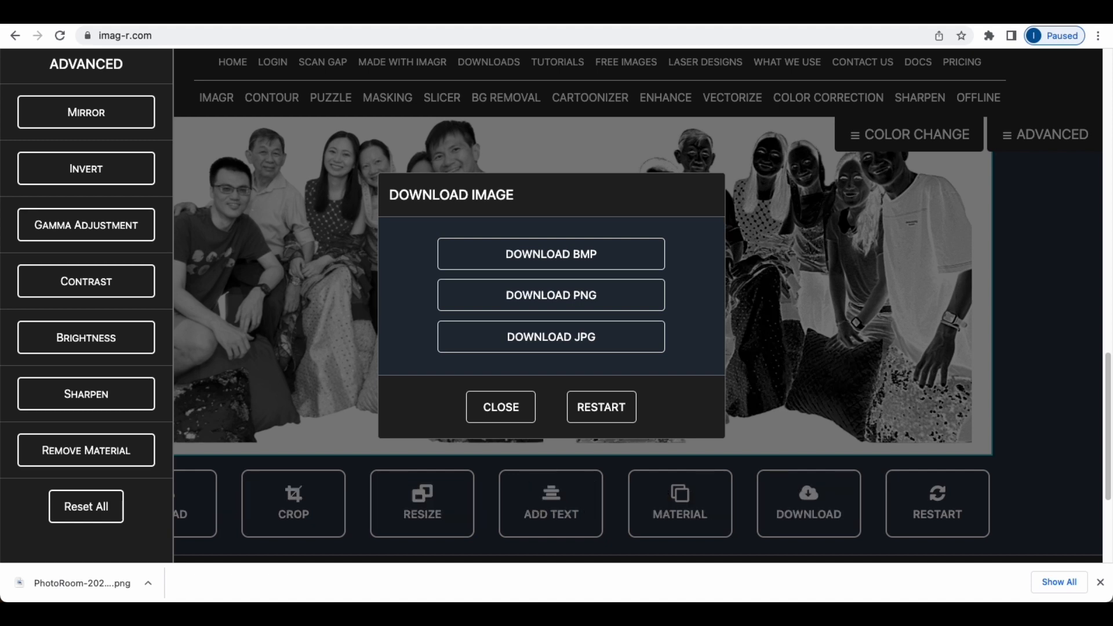
{"action": "scroll", "coordinate": [319, 405], "scroll_direction": "up", "scroll_amount": 15}
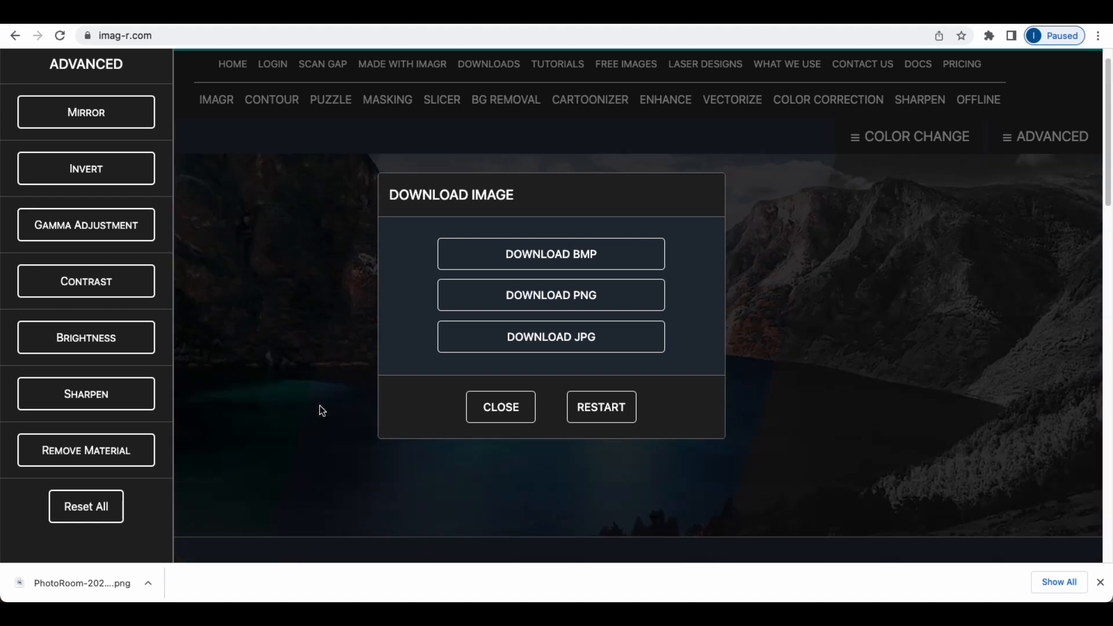
{"action": "left_click", "coordinate": [502, 407]}
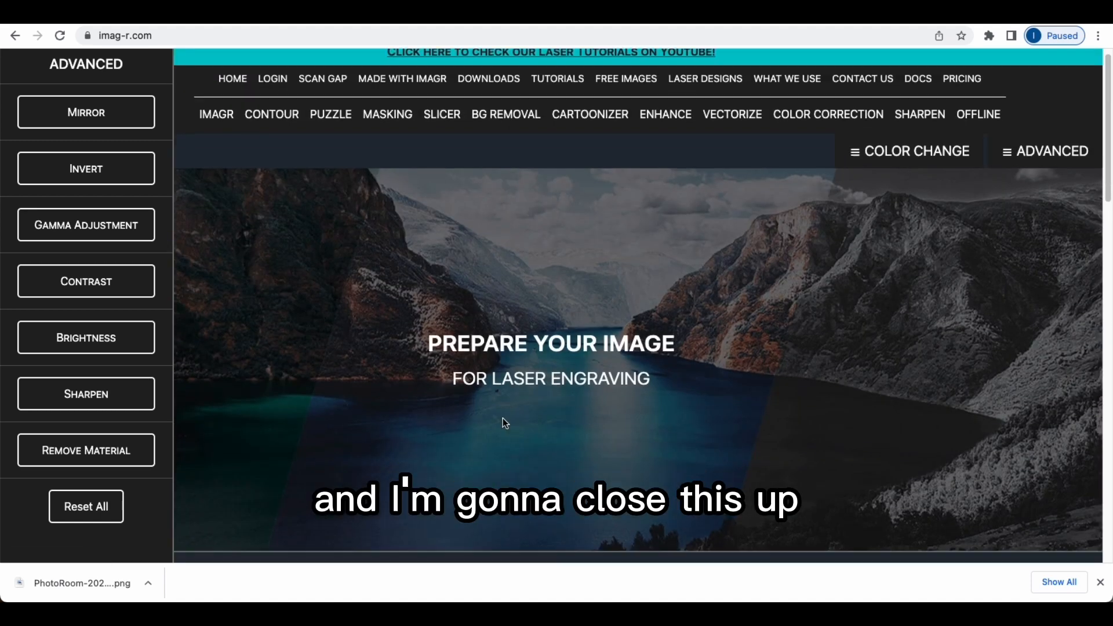
Switch to xTool Creative Space and add a second, empty canvas to the open project.
{"action": "scroll", "coordinate": [505, 420], "scroll_direction": "down", "scroll_amount": 10}
{"action": "mouse_move", "coordinate": [670, 587]}
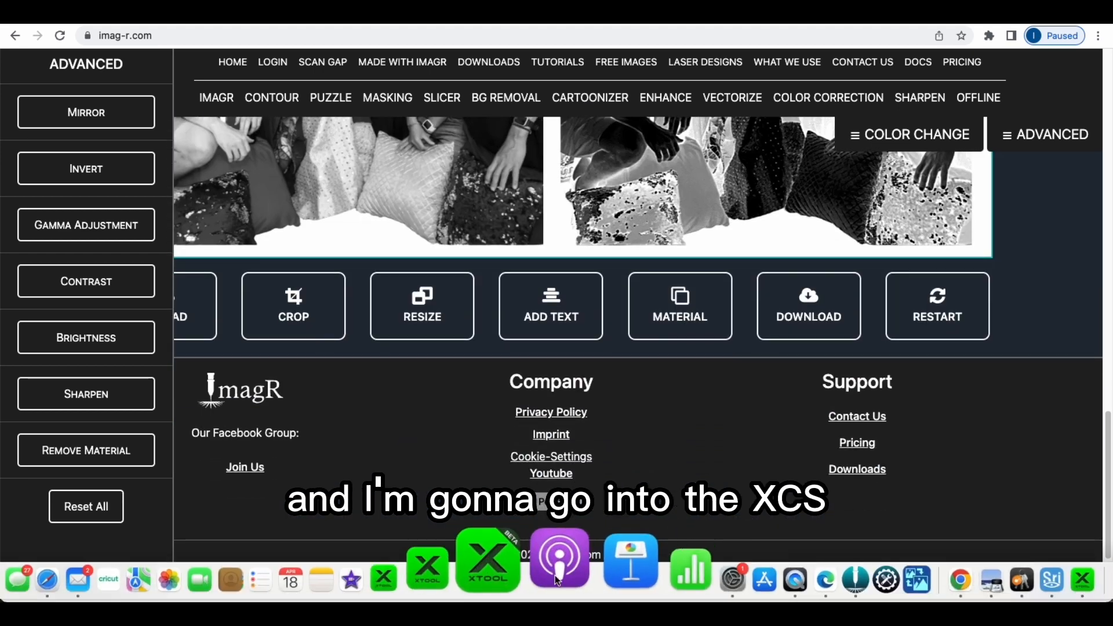
{"action": "left_click", "coordinate": [499, 569]}
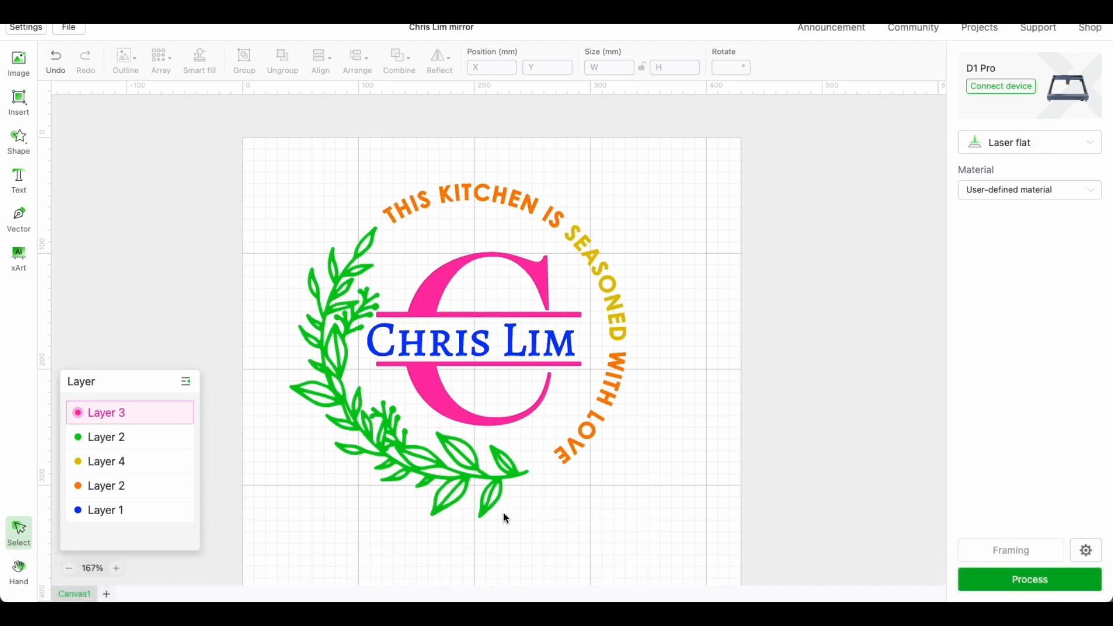
{"action": "left_click", "coordinate": [110, 593]}
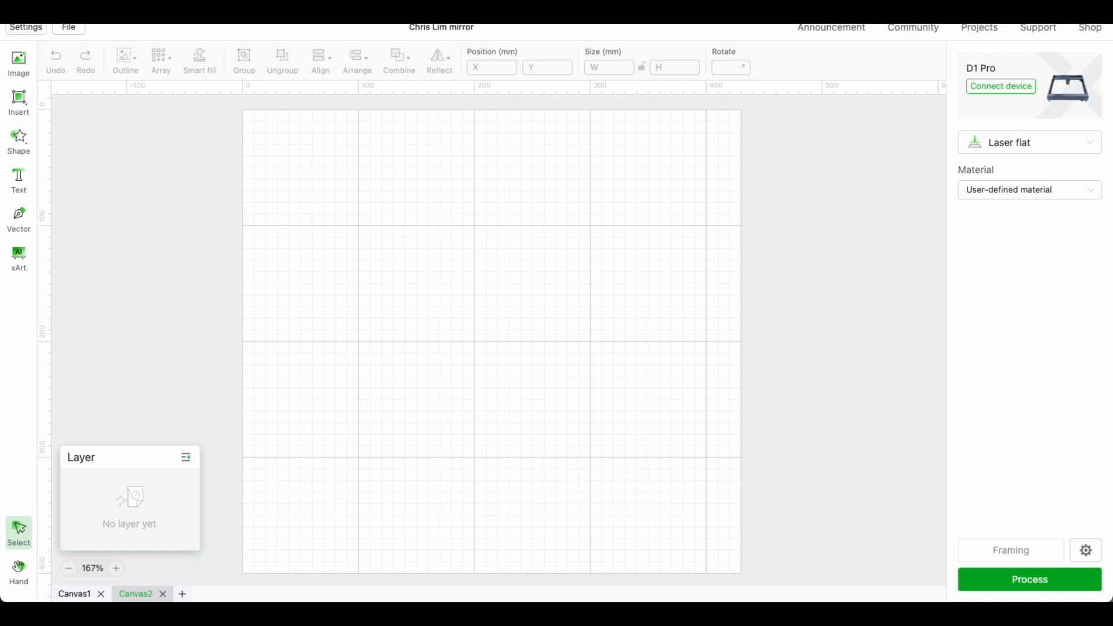
Place the downloaded PNG on the empty canvas and move it to about X 76, Y 41 mm.
{"action": "left_click_drag", "start_coordinate": [3, 128], "coordinate": [311, 255]}
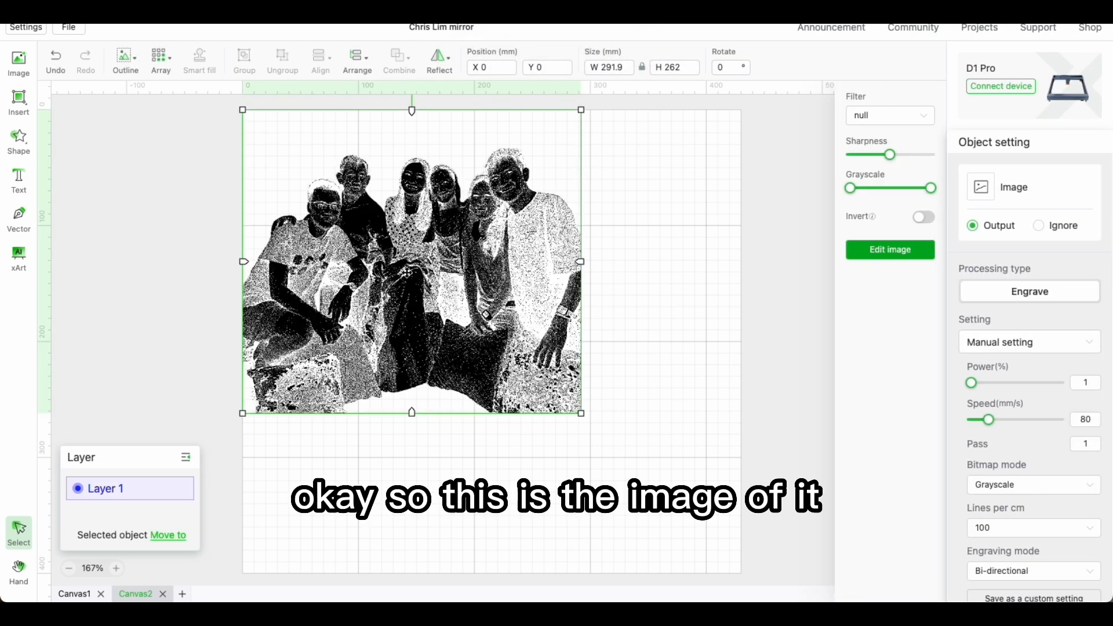
{"action": "left_click_drag", "start_coordinate": [405, 278], "coordinate": [492, 325]}
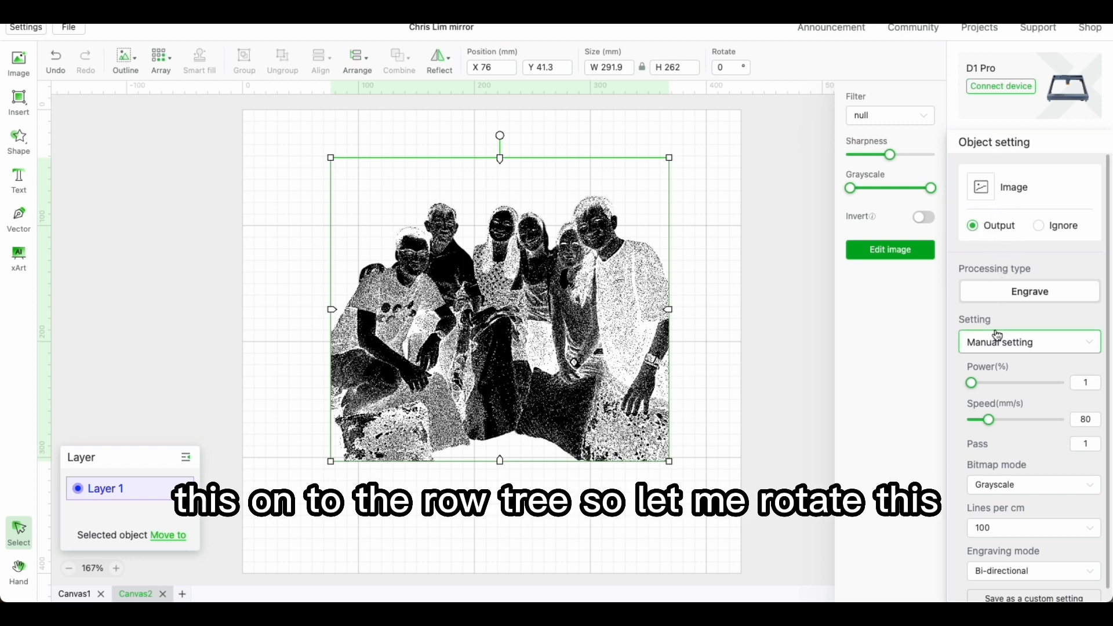
{"action": "scroll", "coordinate": [999, 317], "scroll_direction": "down", "scroll_amount": 1}
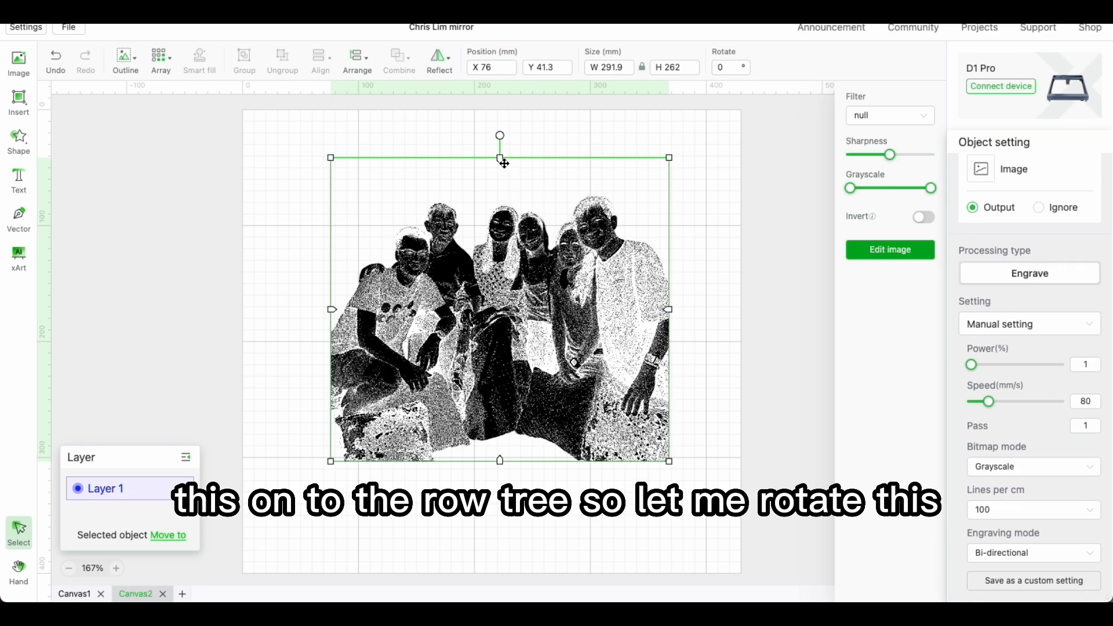
{"action": "left_click_drag", "start_coordinate": [496, 134], "coordinate": [315, 315]}
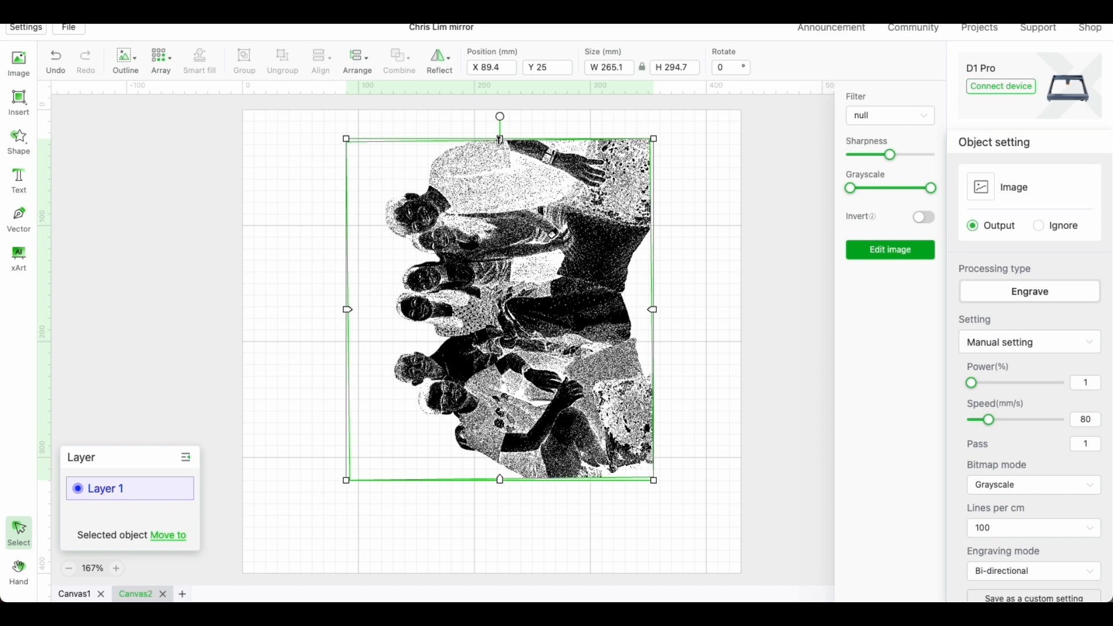
{"action": "left_click", "coordinate": [60, 61]}
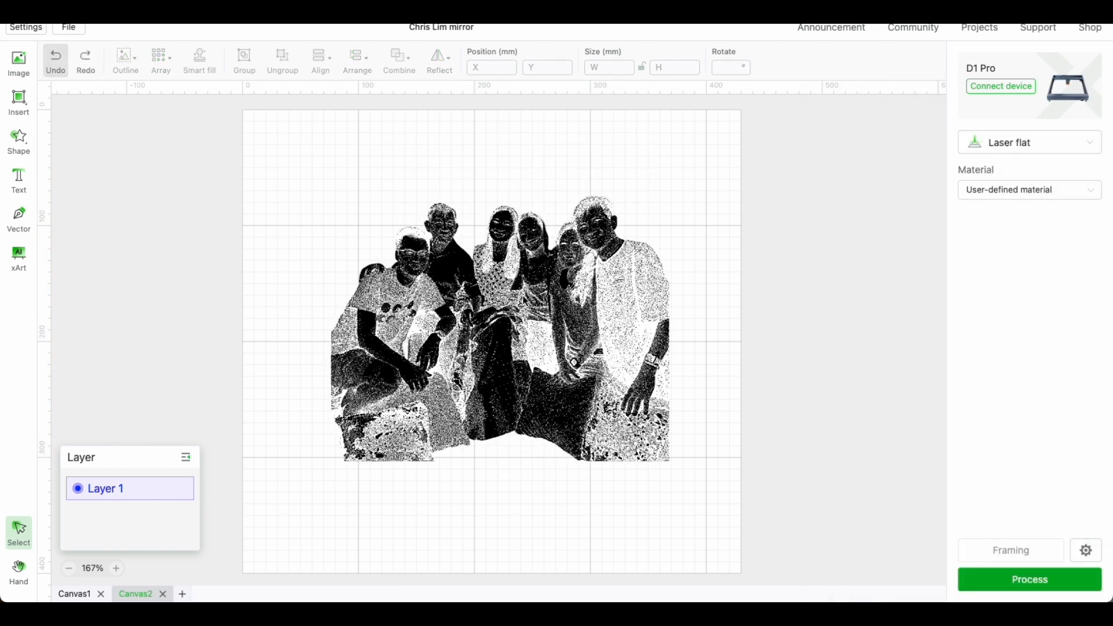
Crop the image closely around the family group to about 292 by 228 mm, removing the empty area above their heads, and save the edit.
{"action": "left_click", "coordinate": [514, 178]}
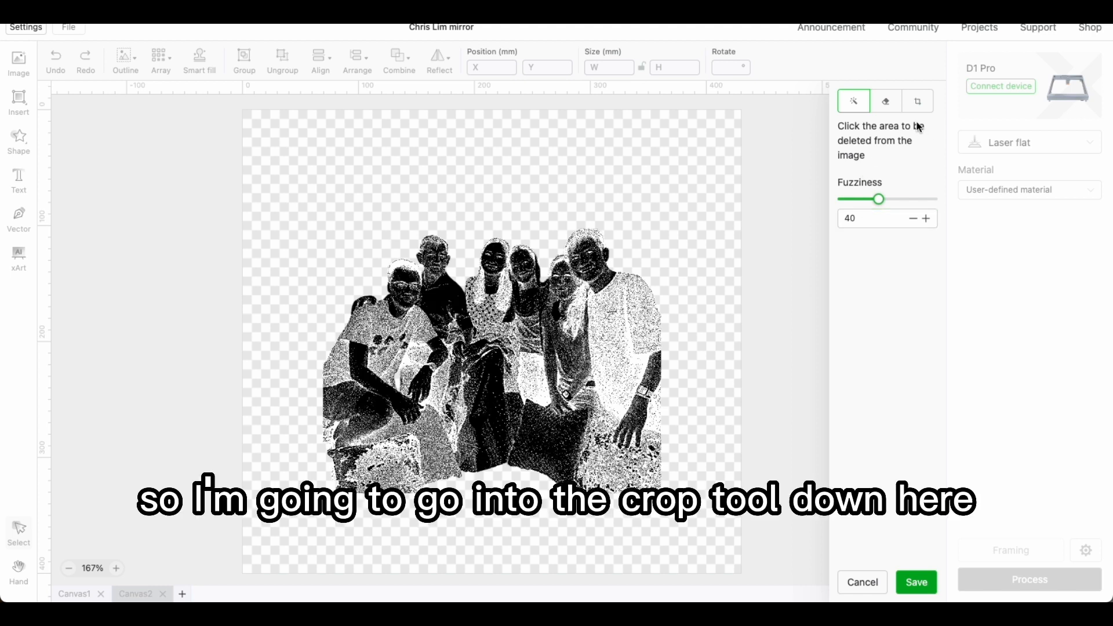
{"action": "left_click", "coordinate": [917, 101]}
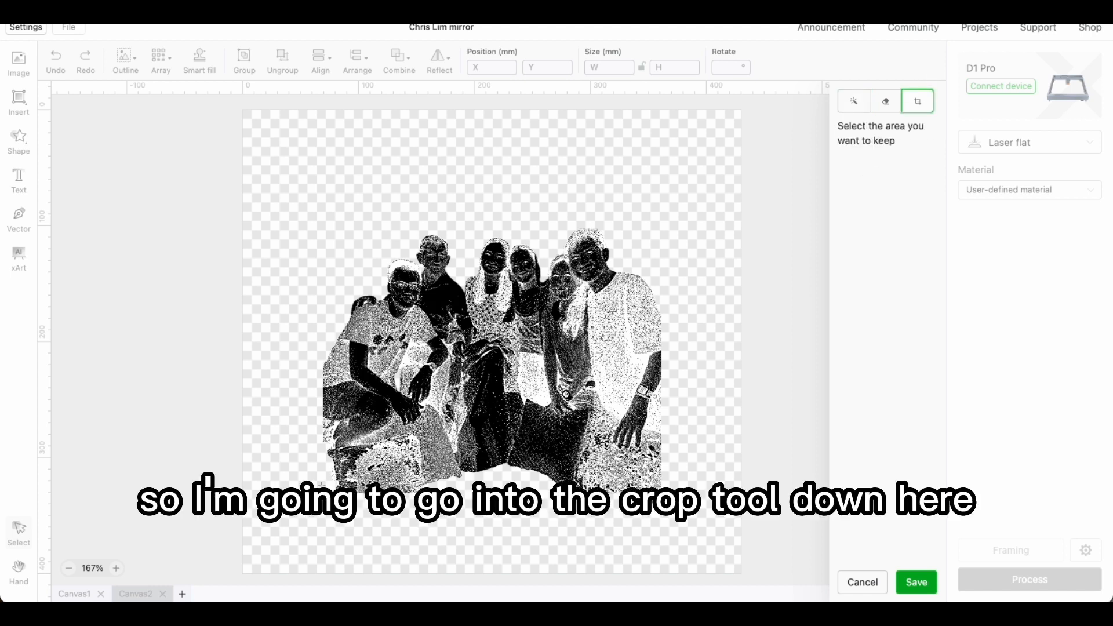
{"action": "left_click_drag", "start_coordinate": [328, 490], "coordinate": [668, 224]}
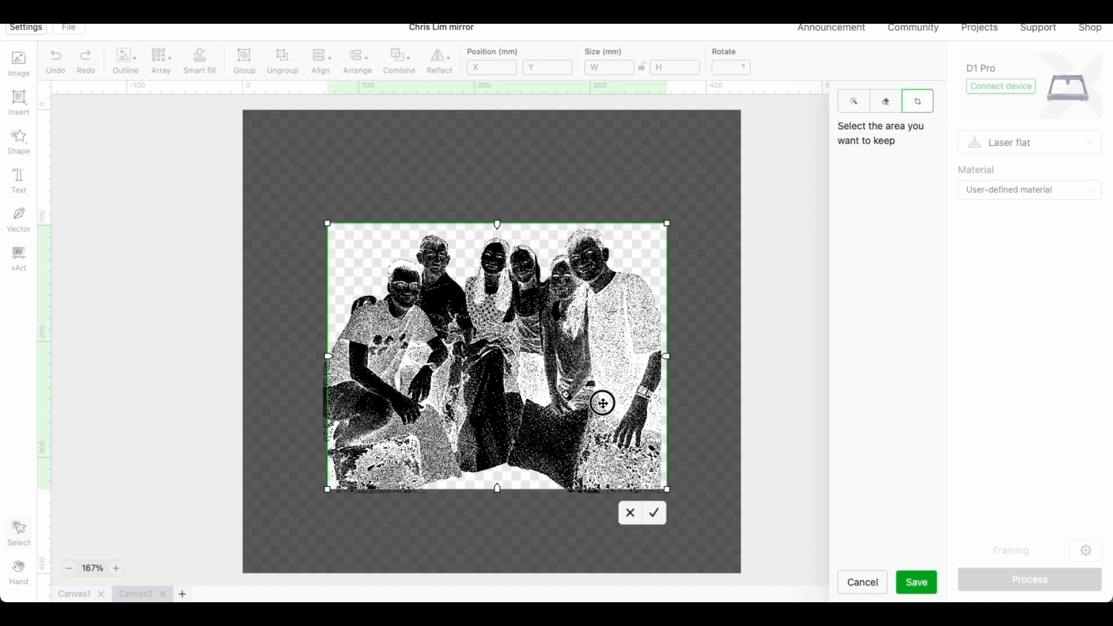
{"action": "left_click_drag", "start_coordinate": [603, 403], "coordinate": [600, 405]}
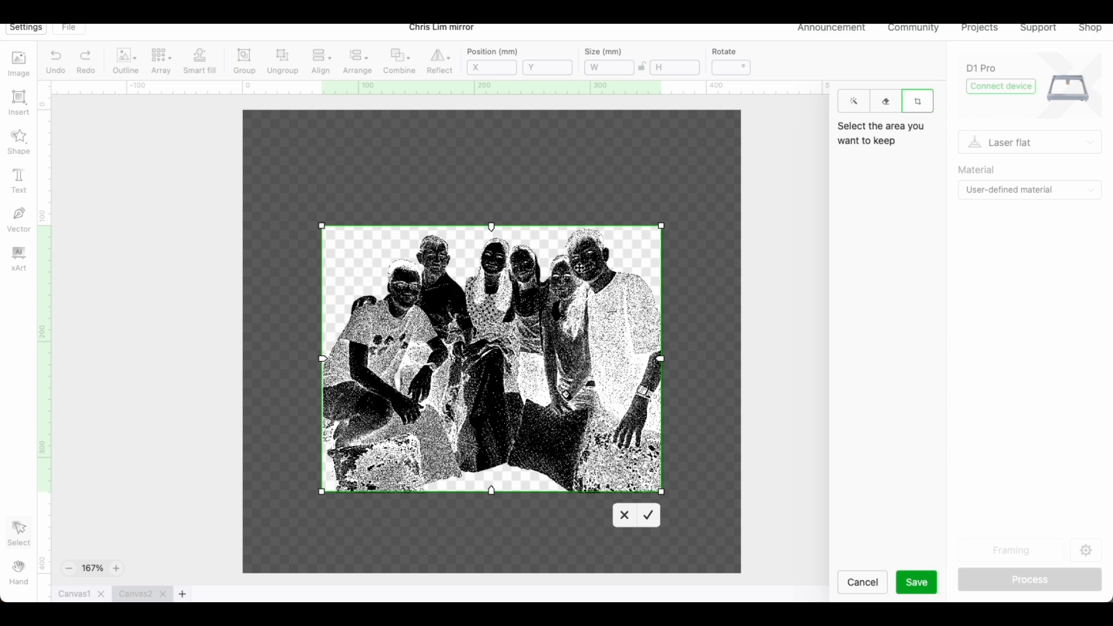
{"action": "left_click", "coordinate": [651, 519]}
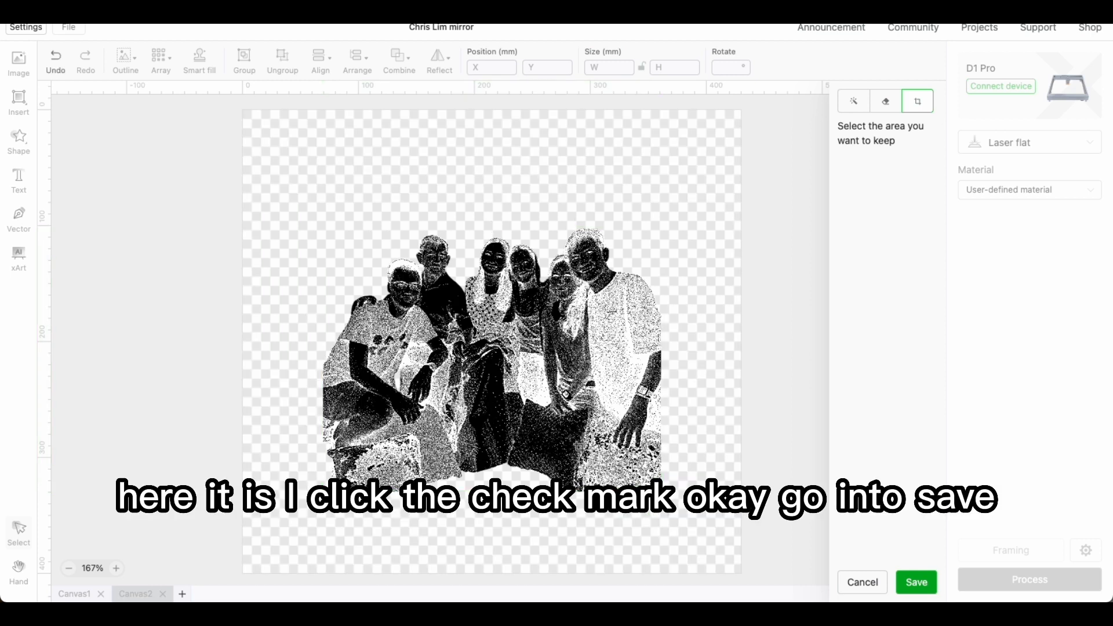
{"action": "left_click", "coordinate": [927, 578]}
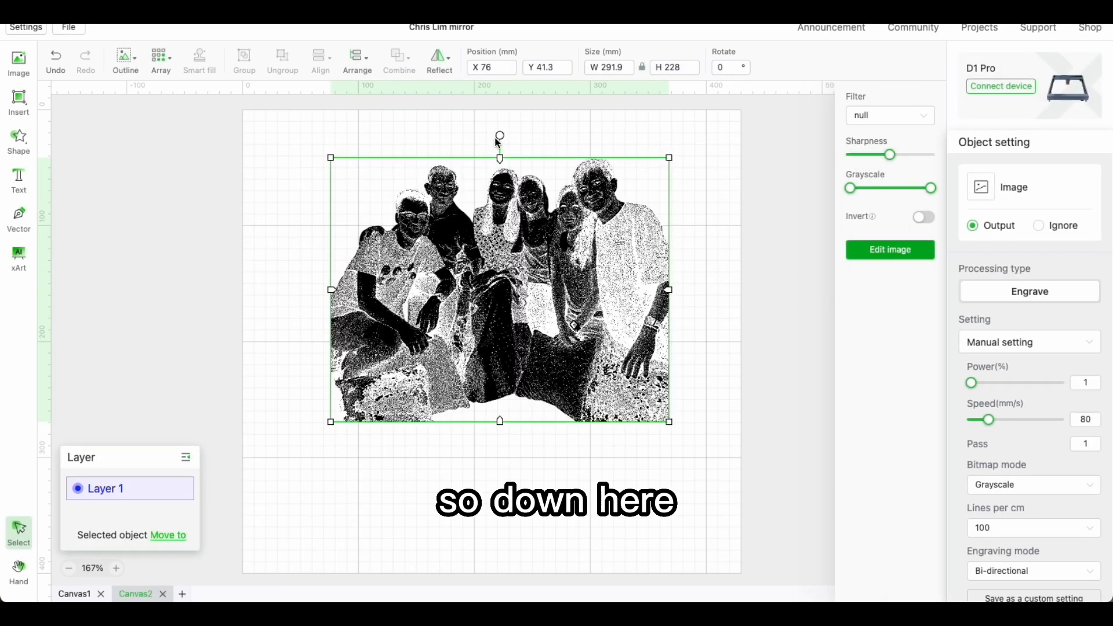
Rotate the cropped image 90 degrees counterclockwise and move it to about X 110, Y 44 mm.
{"action": "left_click_drag", "start_coordinate": [499, 135], "coordinate": [348, 295]}
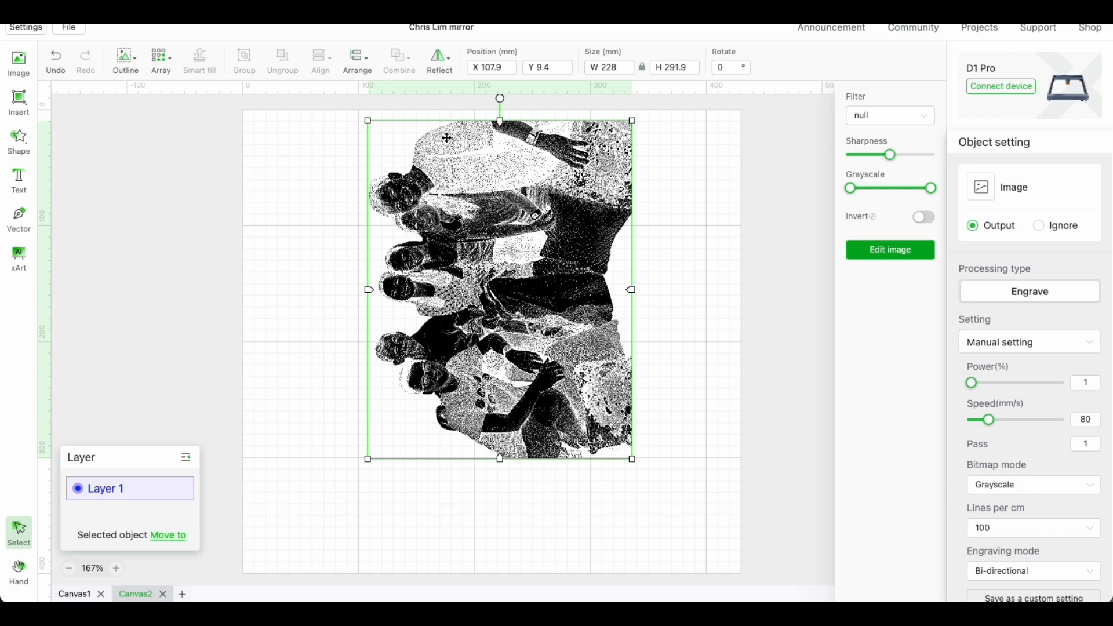
{"action": "left_click_drag", "start_coordinate": [513, 225], "coordinate": [516, 265]}
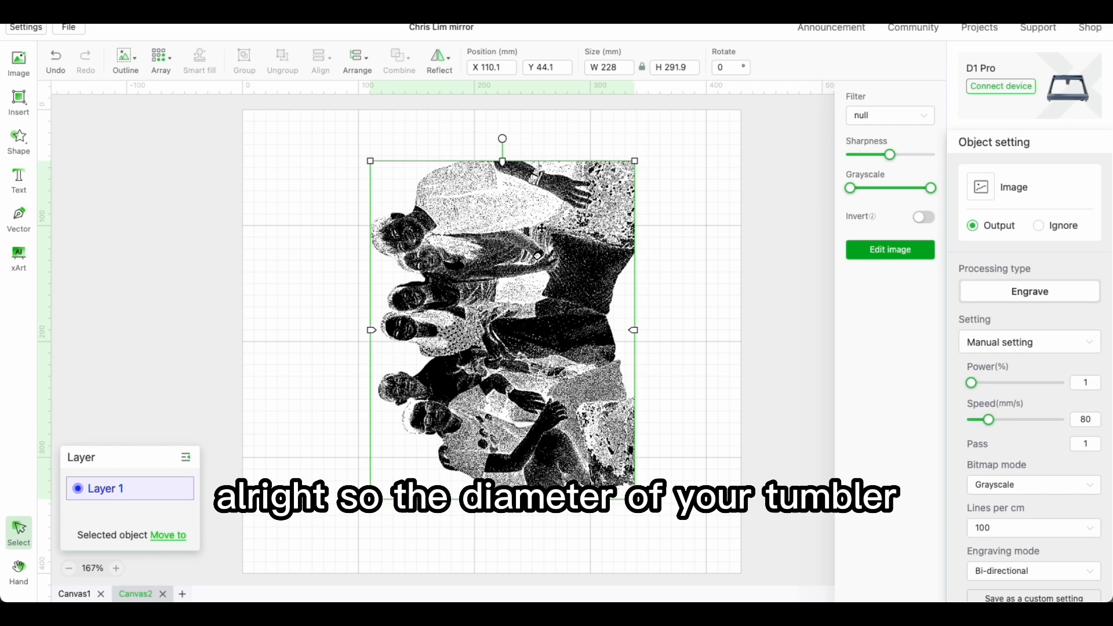